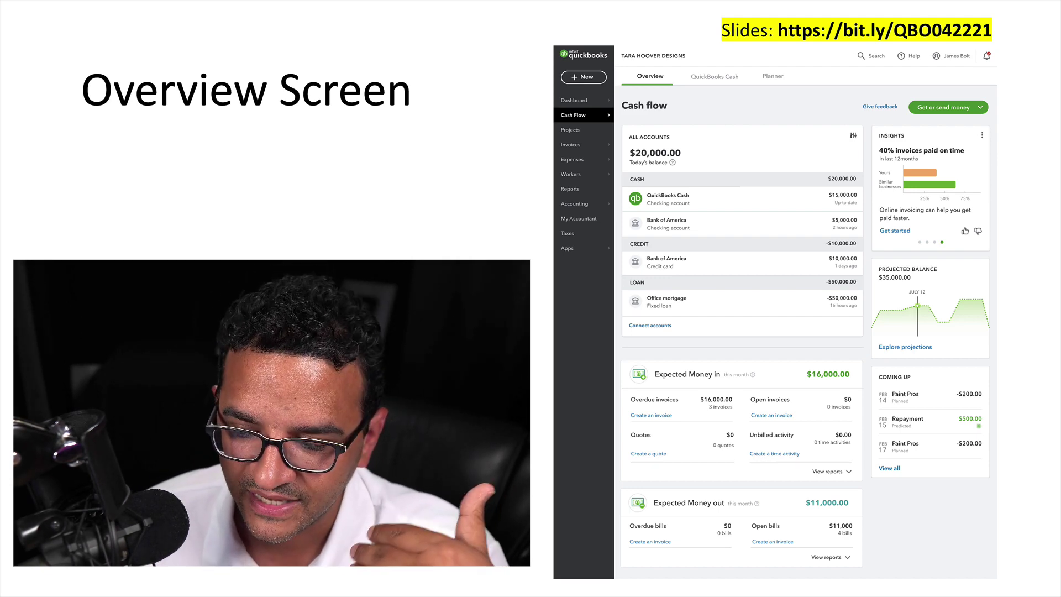
# Step: Advance through the Balance Projections, Smart Predictions (AI) and overdue-transaction-date slides
pyautogui.press('Right')
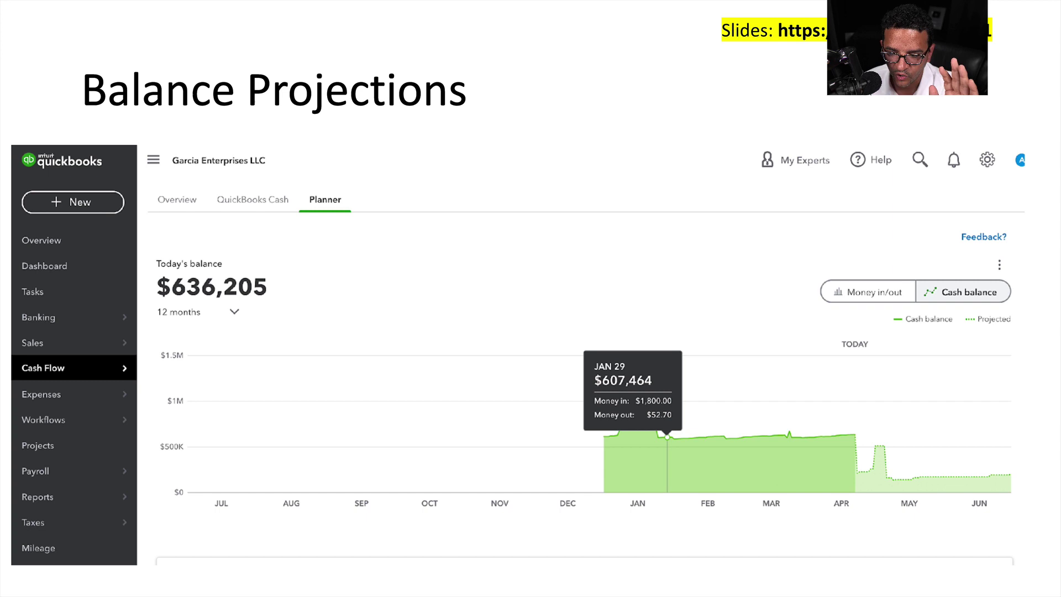
pyautogui.press('Right')
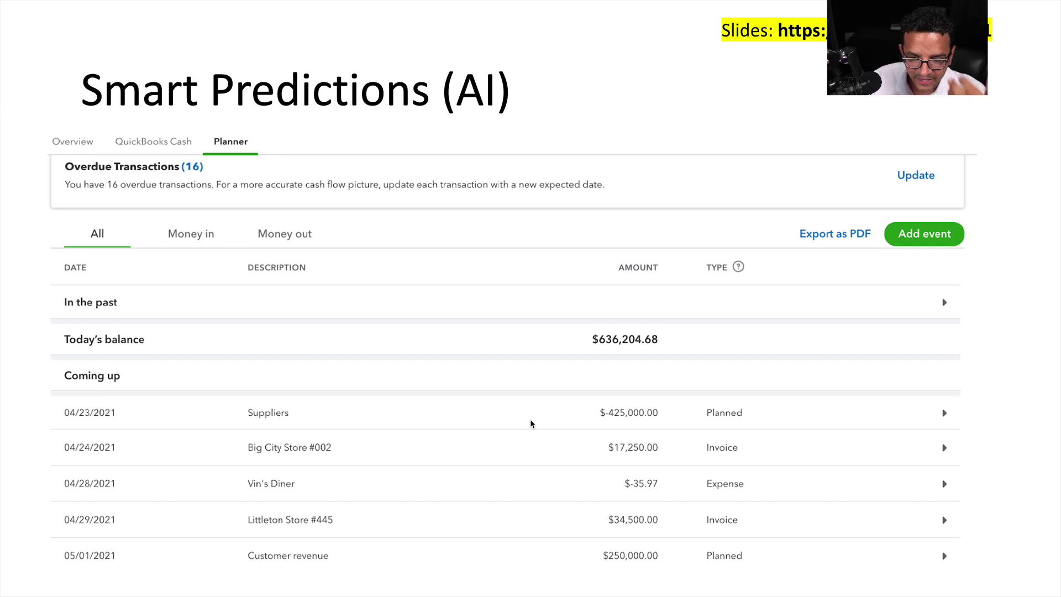
pyautogui.press('Right')
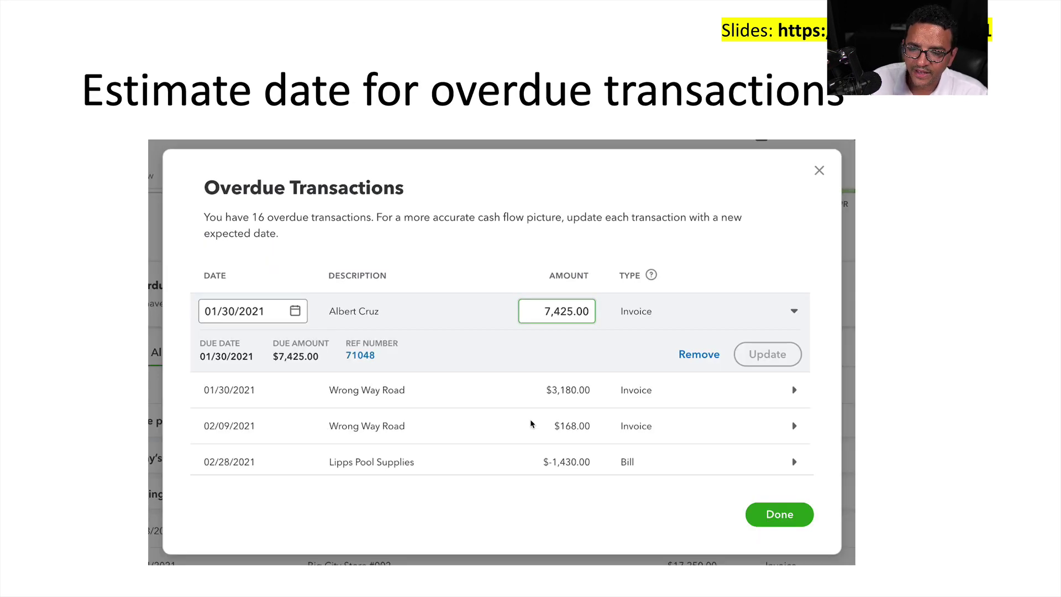
# Step: Exit the slideshow and open the Cash Flow overview in QuickBooks
pyautogui.press('Escape')
pyautogui.hotkey('ctrl', 'Tab')
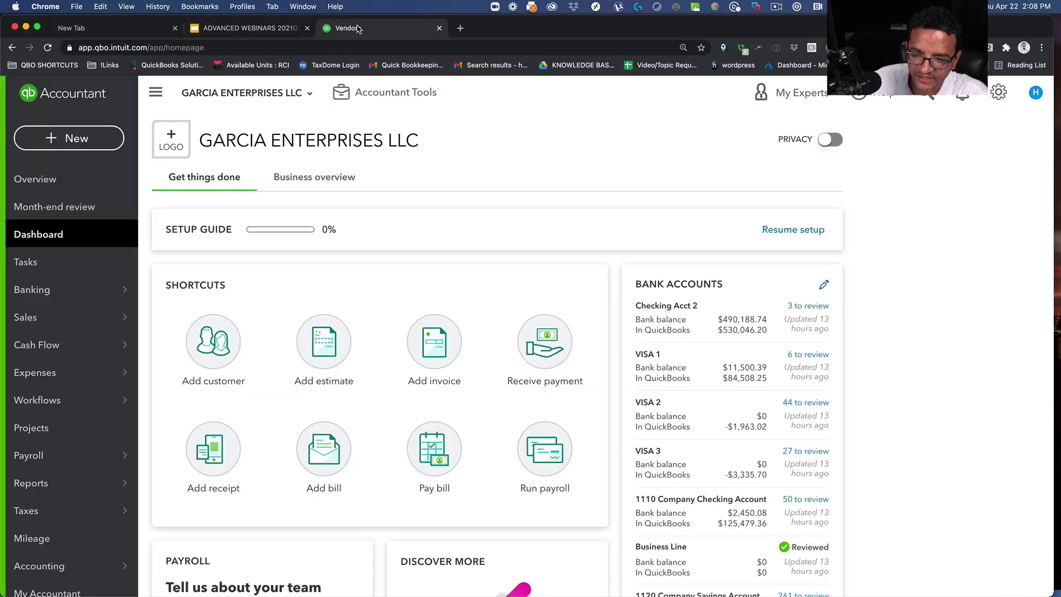
pyautogui.moveTo(57, 346)
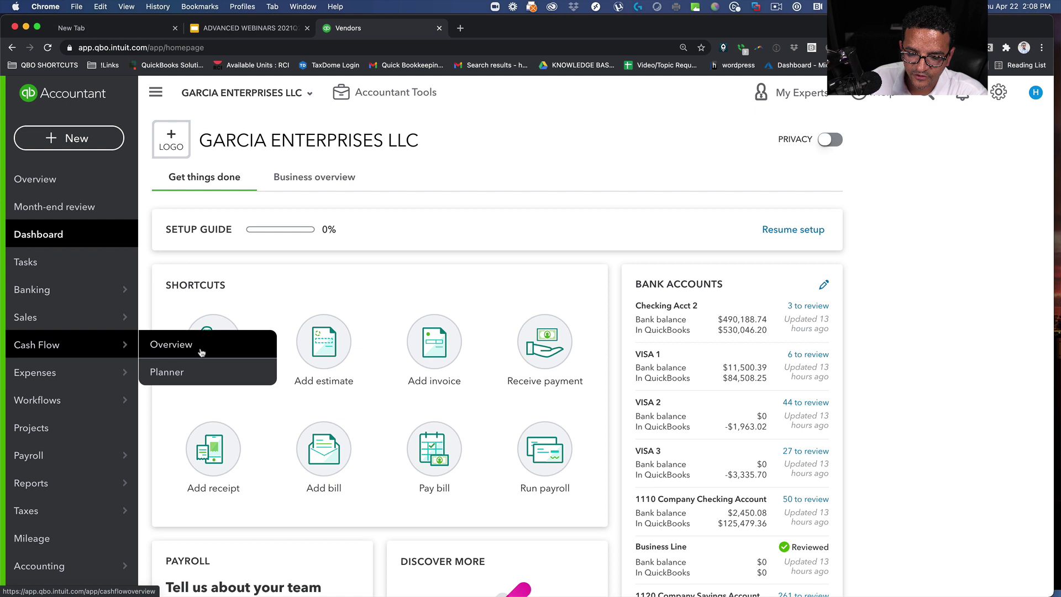
pyautogui.click(176, 344)
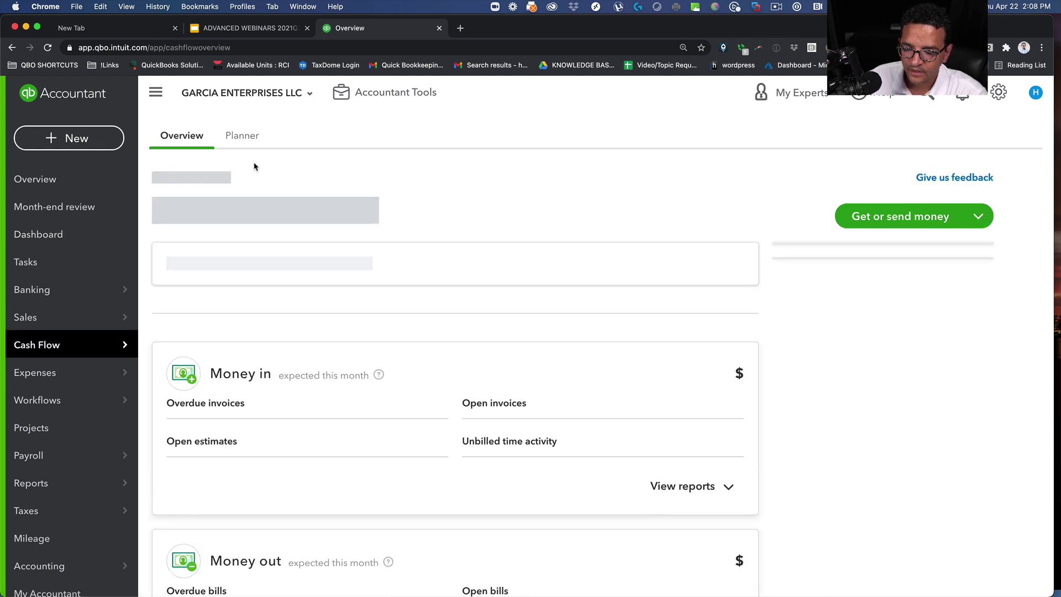
# Step: Review the account balances and Money in ($583,183.36) and Money out ($71,054.00) cards
pyautogui.scroll(-5, 529, 306)
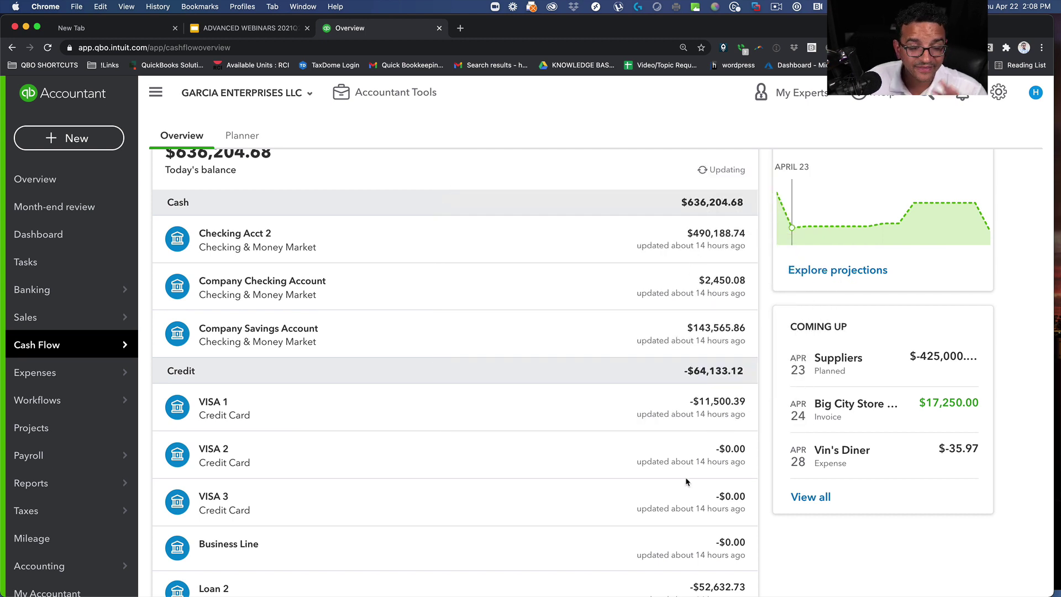
pyautogui.scroll(-2, 685, 476)
pyautogui.scroll(-7, 686, 482)
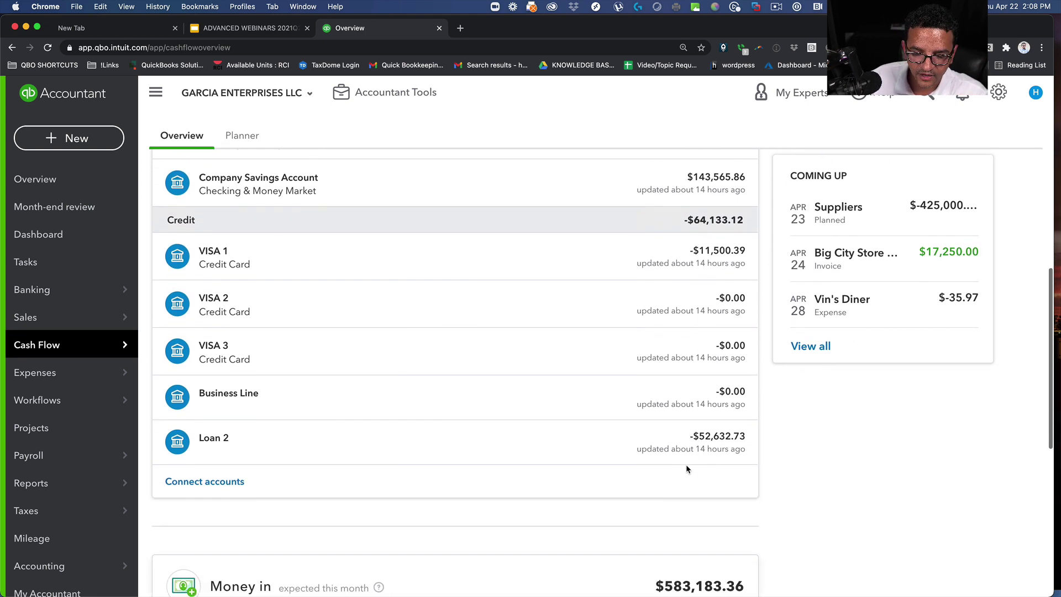
pyautogui.scroll(-6, 687, 469)
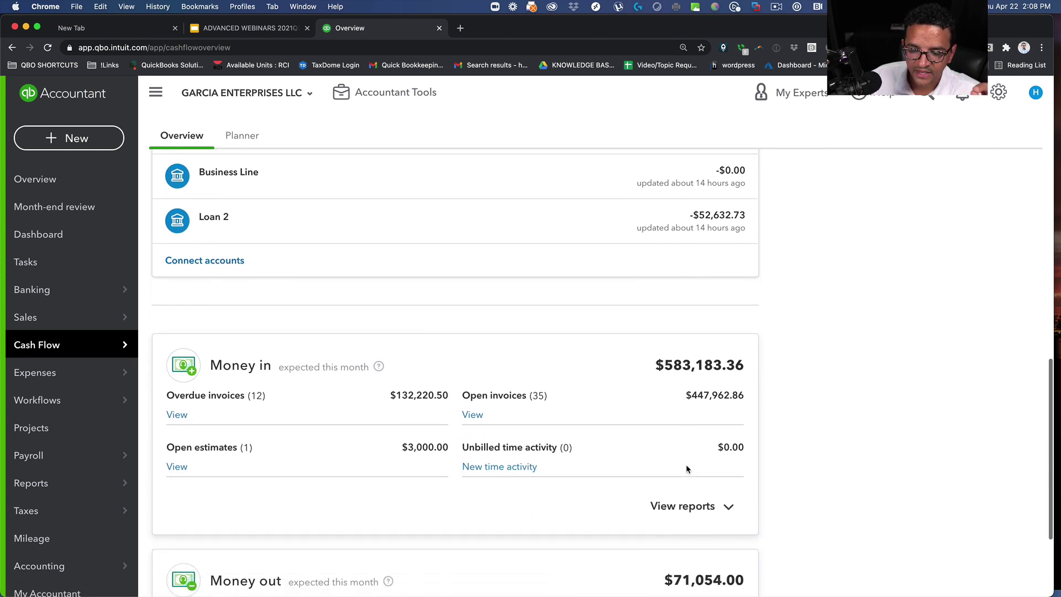
pyautogui.scroll(-4, 699, 401)
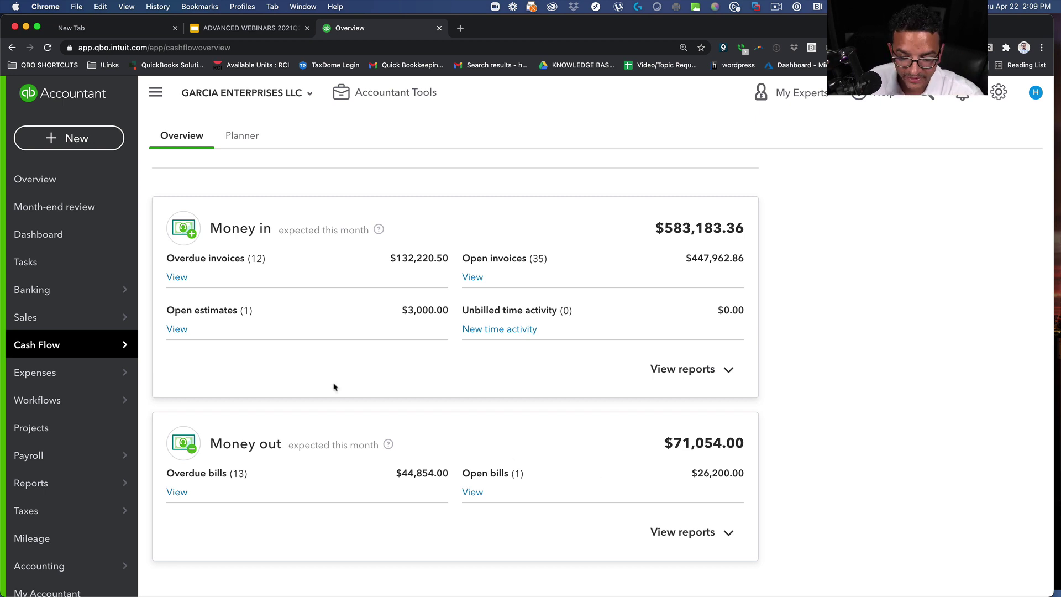
# Step: Open the Cash Flow Planner and inspect the Vin's Diner expense without changing it
pyautogui.click(239, 138)
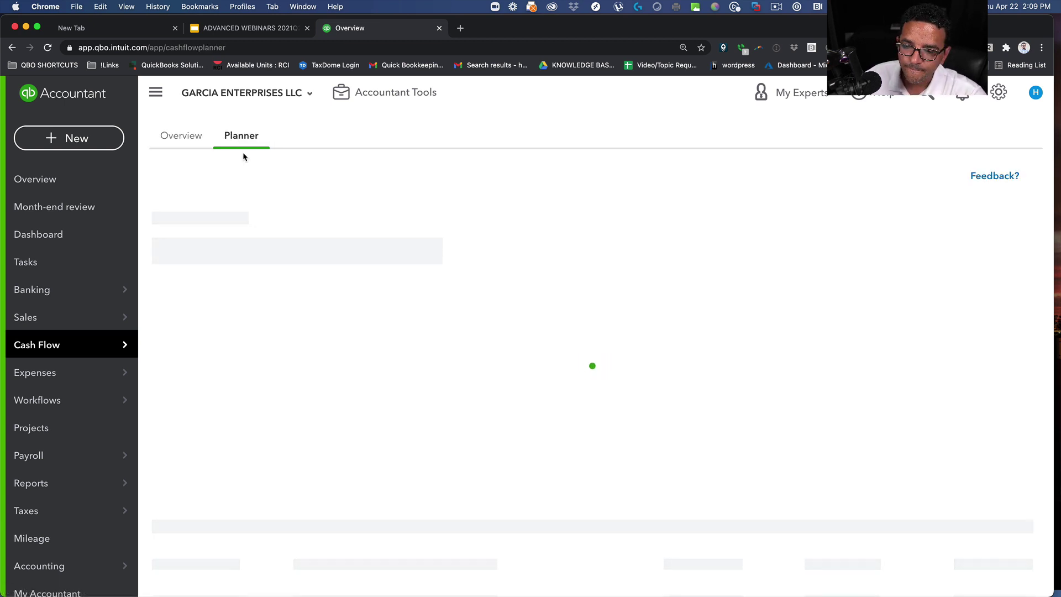
pyautogui.scroll(-3, 604, 310)
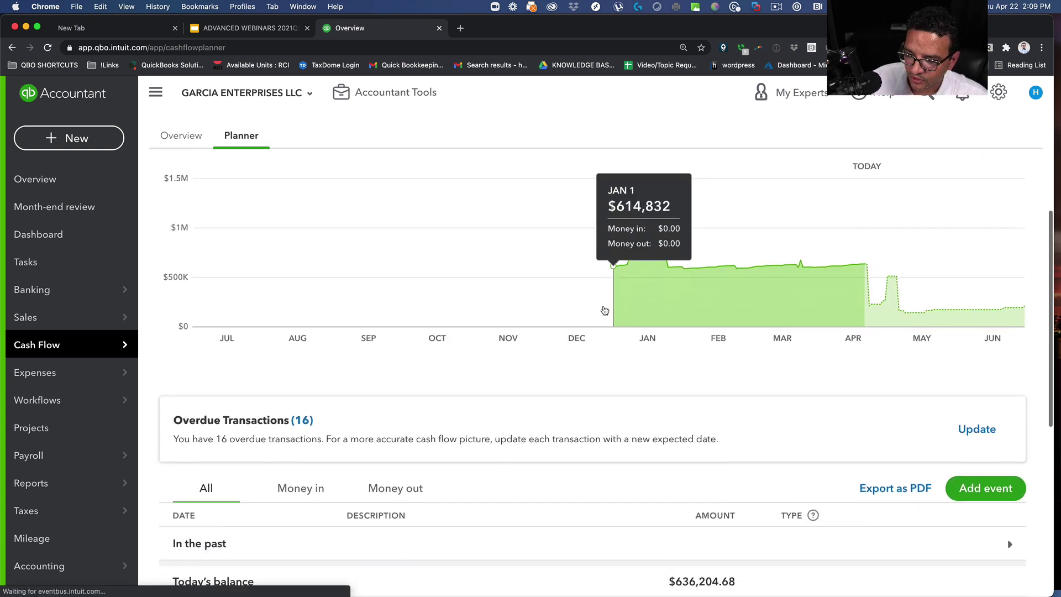
pyautogui.scroll(-8, 604, 310)
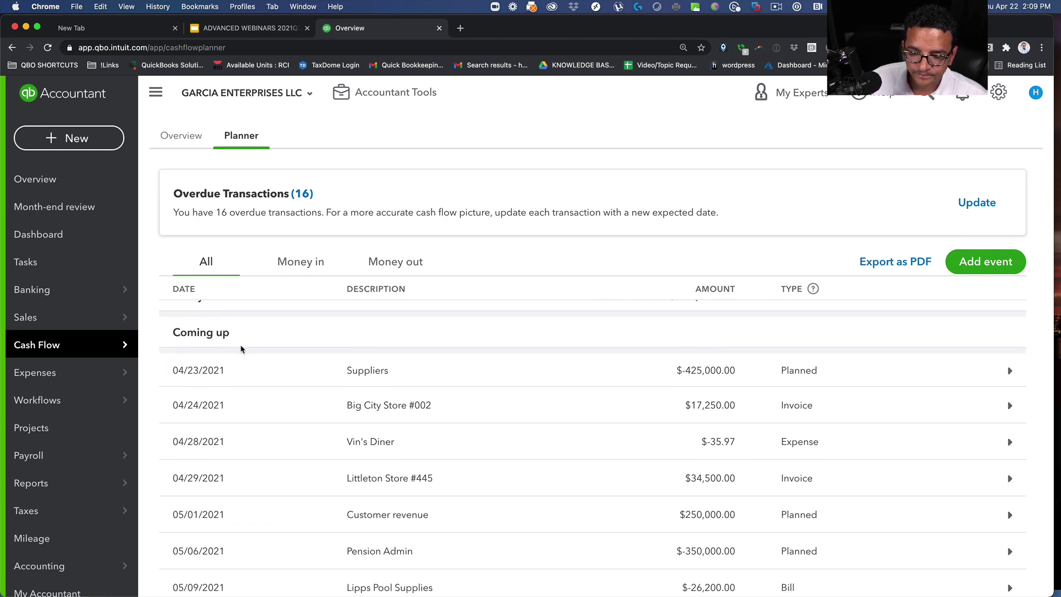
pyautogui.scroll(-1, 387, 475)
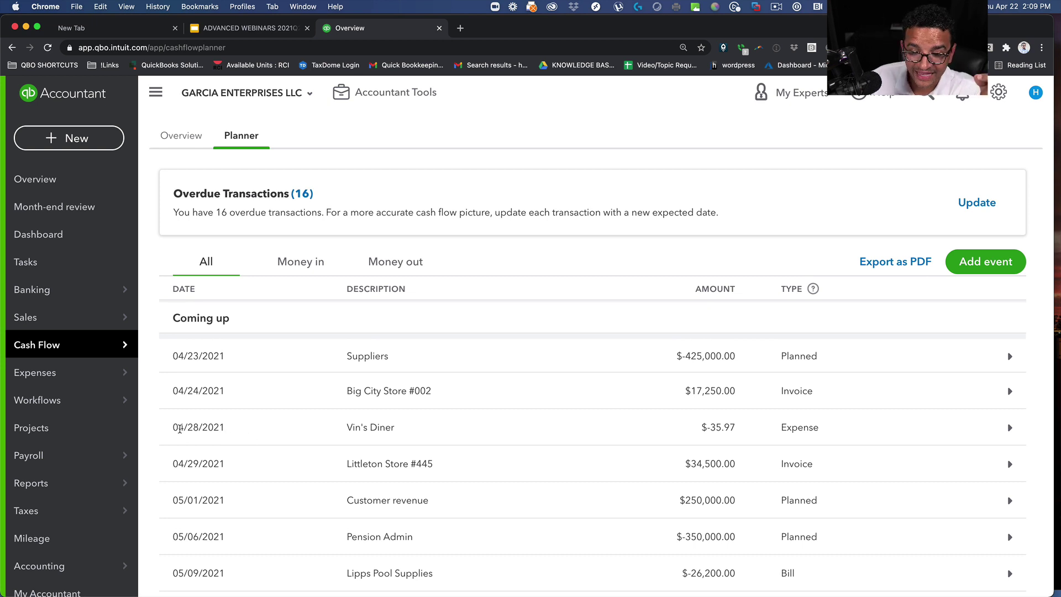
pyautogui.moveTo(179, 428); pyautogui.dragTo(226, 429)
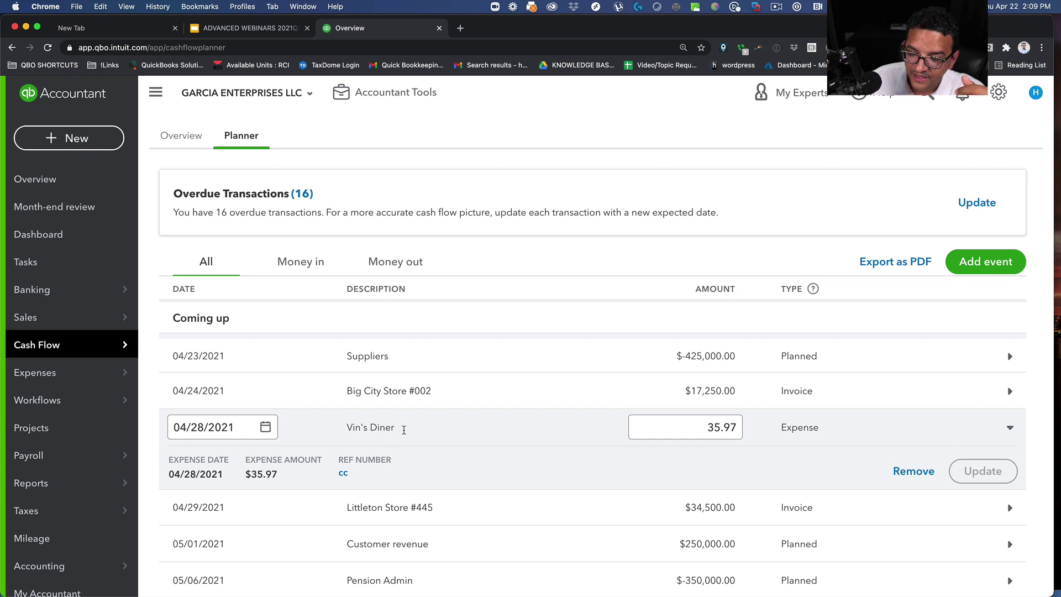
pyautogui.click(1010, 427)
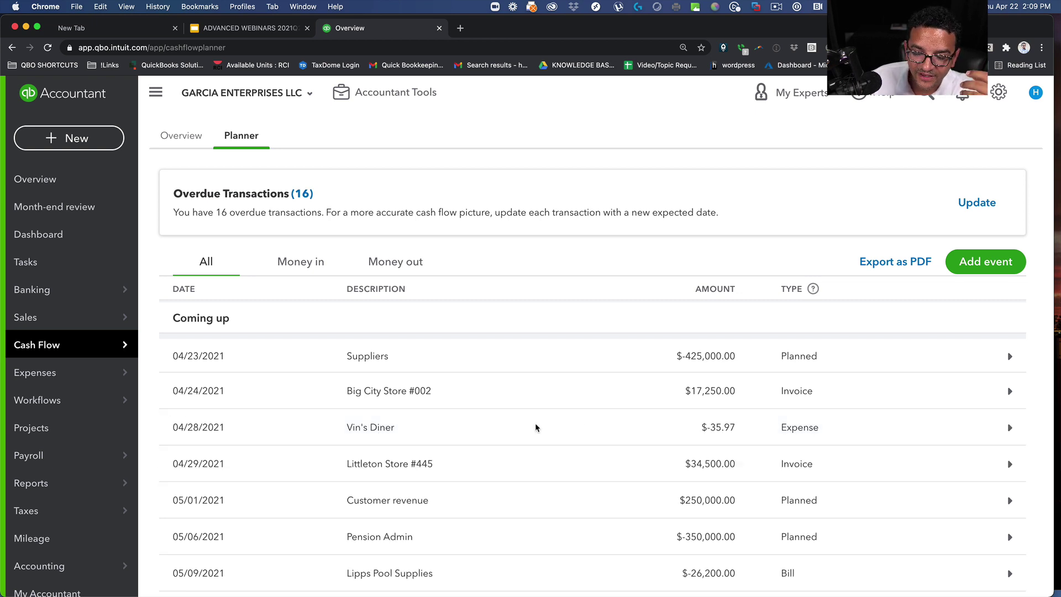
# Step: Inspect the Seacliff Drive invoice's expected amount, leaving it unchanged
pyautogui.scroll(-1, 535, 427)
pyautogui.scroll(-2, 535, 427)
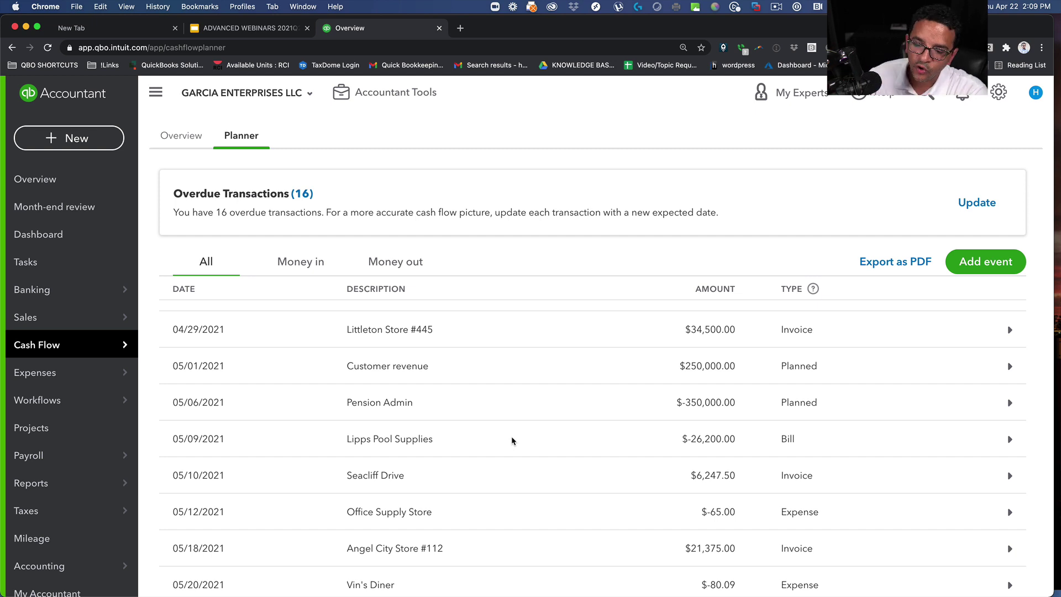
pyautogui.click(354, 472)
pyautogui.scroll(-1, 365, 467)
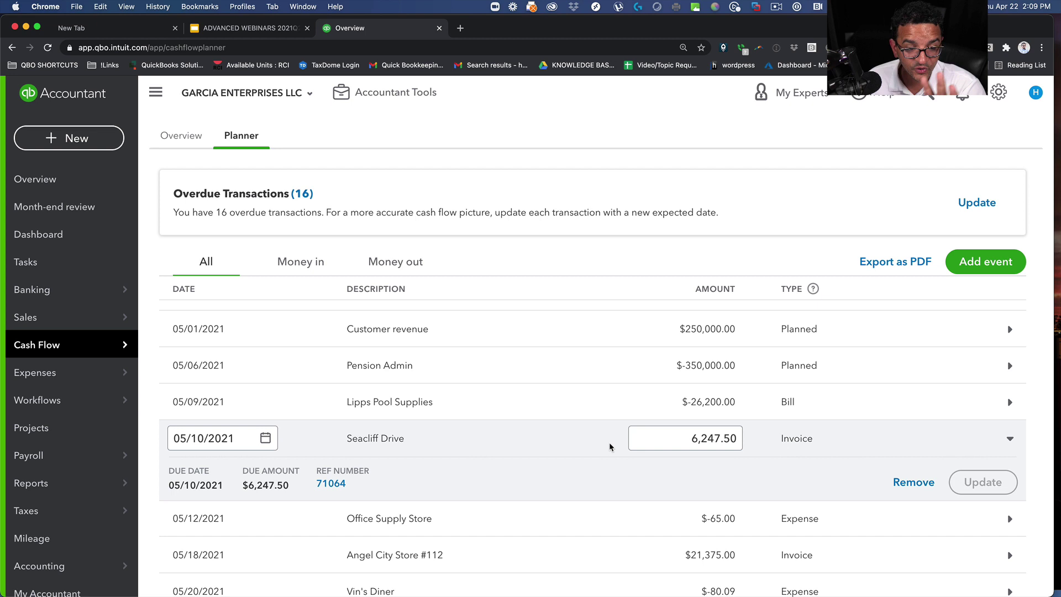
pyautogui.click(713, 441)
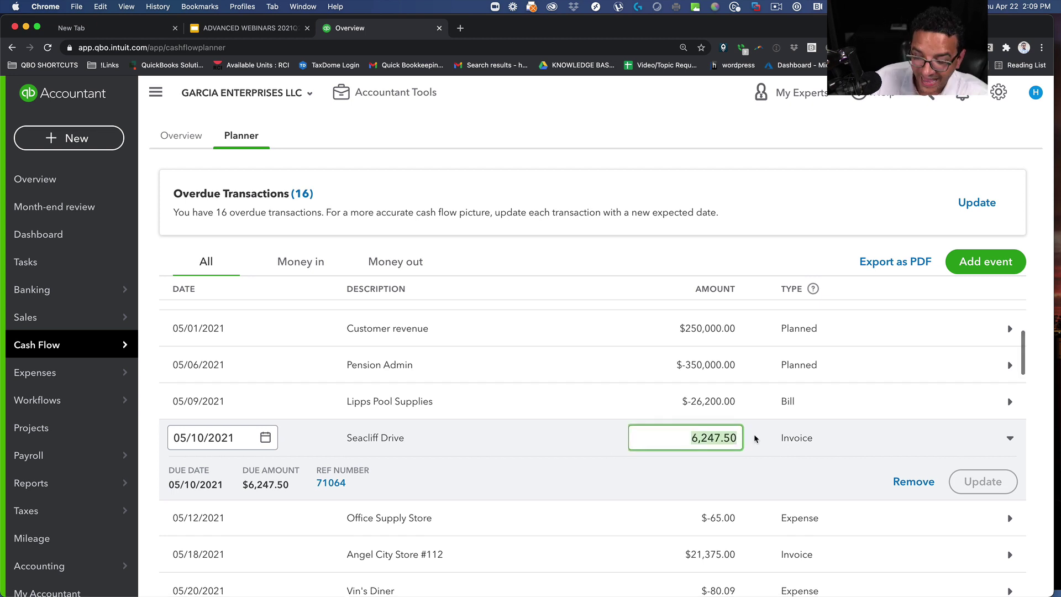
pyautogui.click(542, 439)
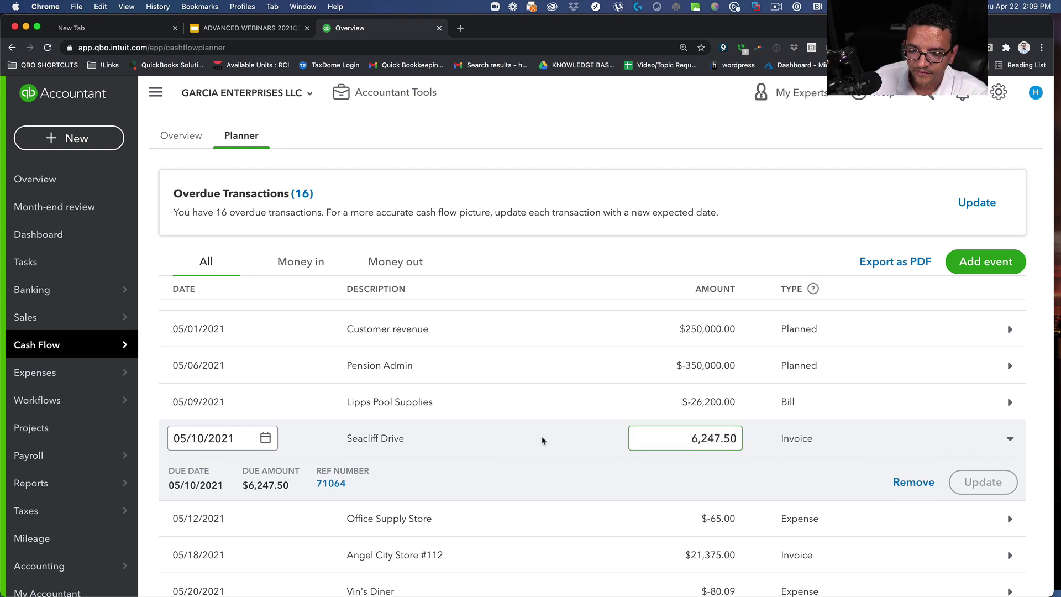
pyautogui.click(1011, 438)
# Step: Return to the balance projection chart noting 16 overdue transactions
pyautogui.scroll(5, 1038, 434)
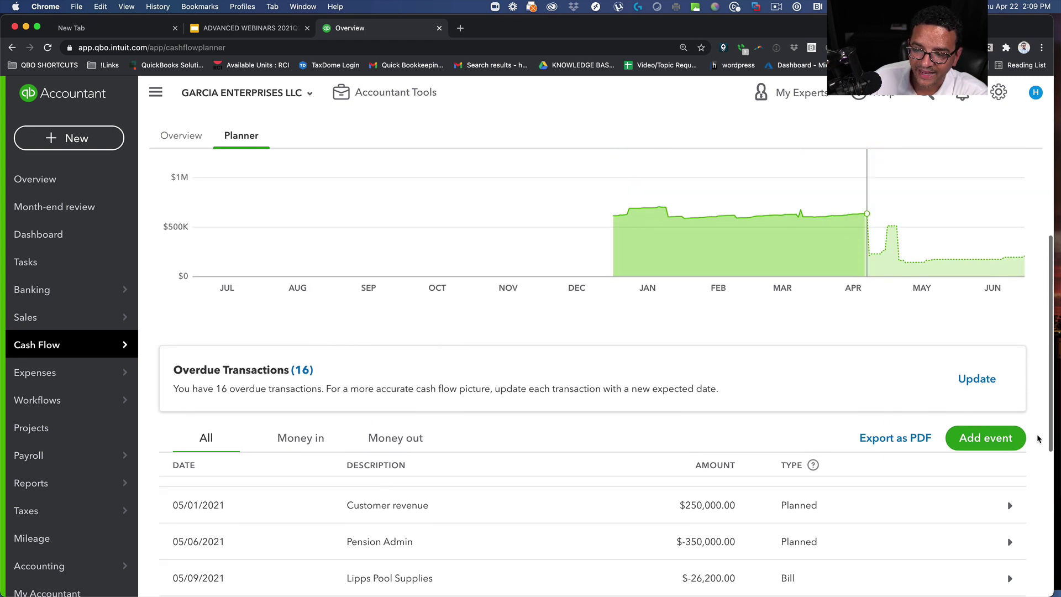
pyautogui.moveTo(867, 310)
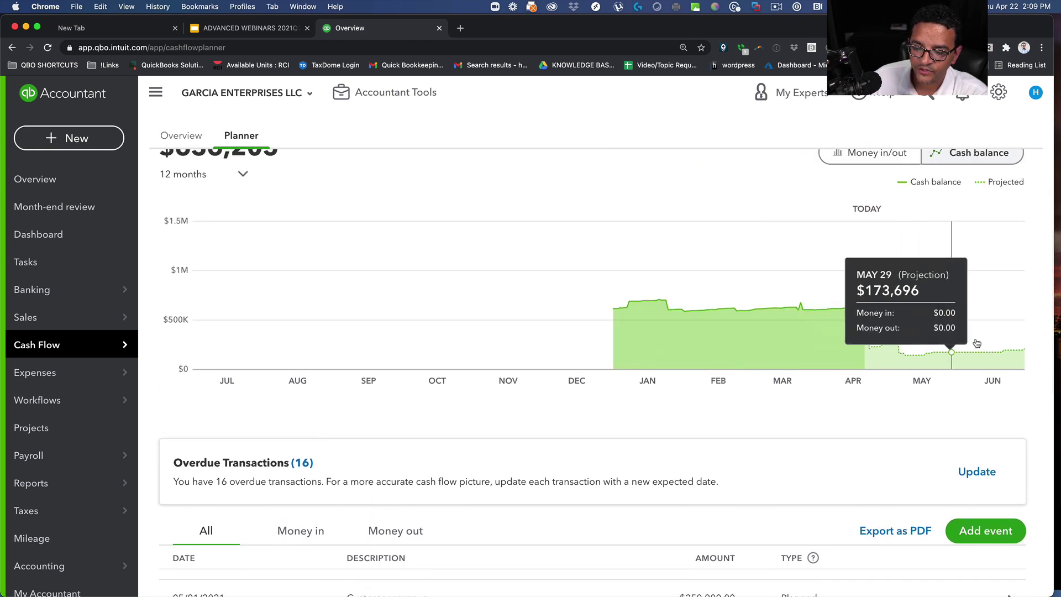
pyautogui.scroll(-5, 862, 359)
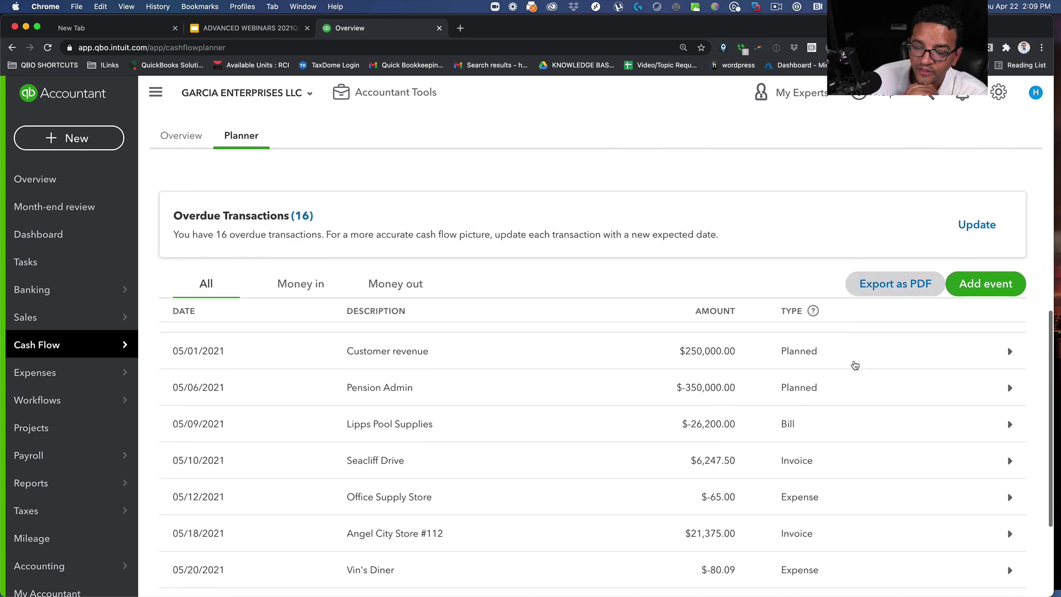
pyautogui.scroll(2, 852, 359)
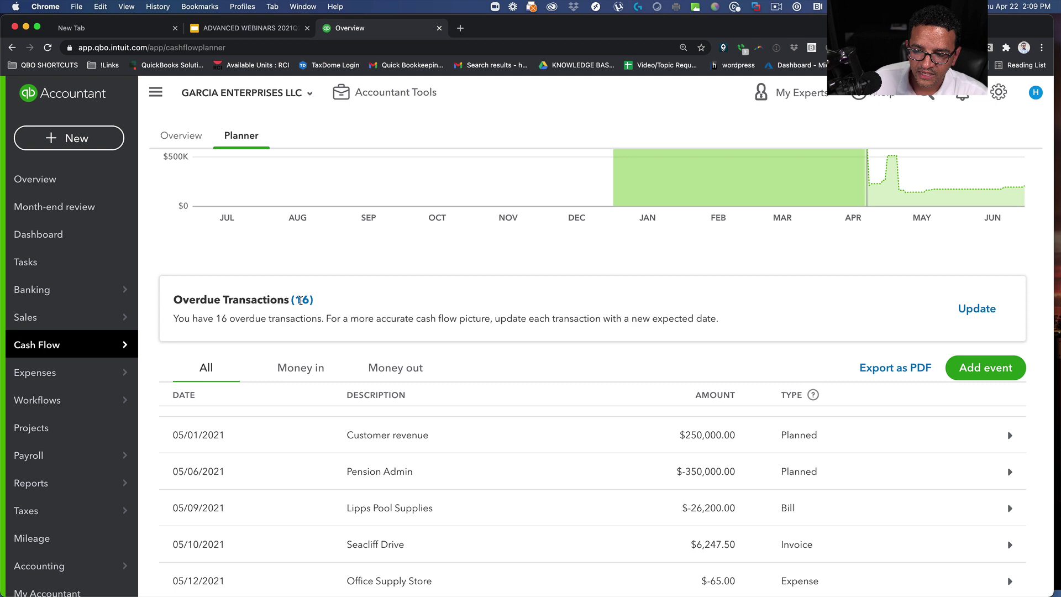
# Step: In the overdue transactions list, move the first invoice's expected date to 05/13/2021
pyautogui.click(965, 310)
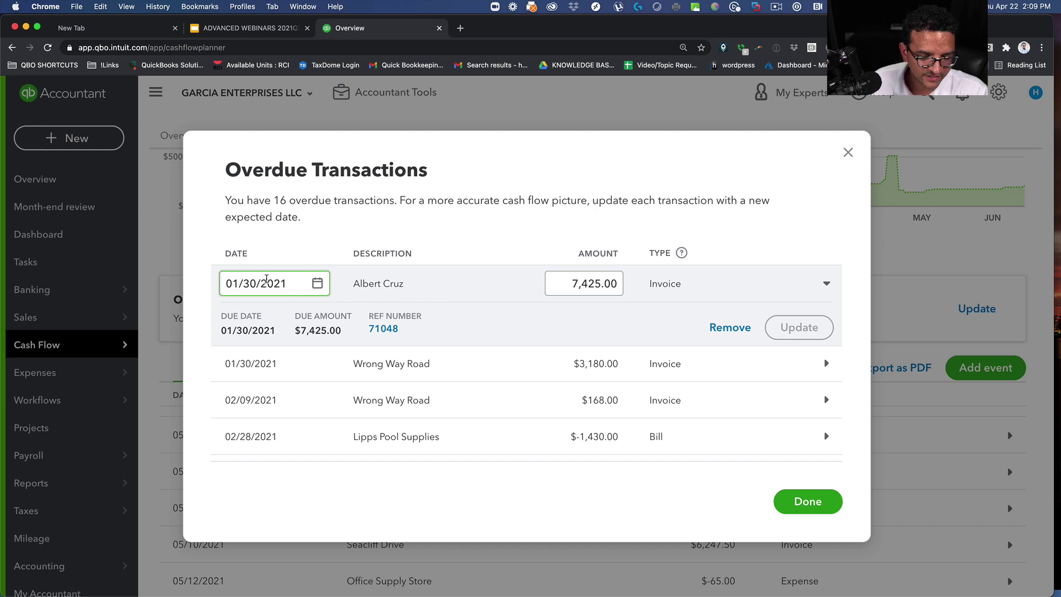
pyautogui.click(317, 283)
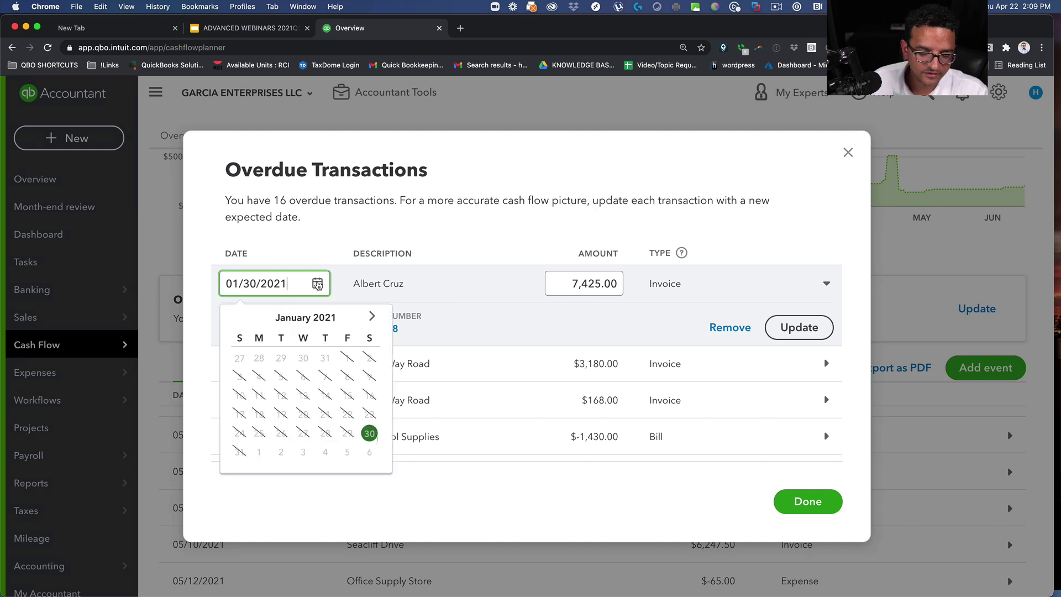
pyautogui.click(372, 317)
pyautogui.click(372, 317)
pyautogui.click(372, 317)
pyautogui.click(371, 317)
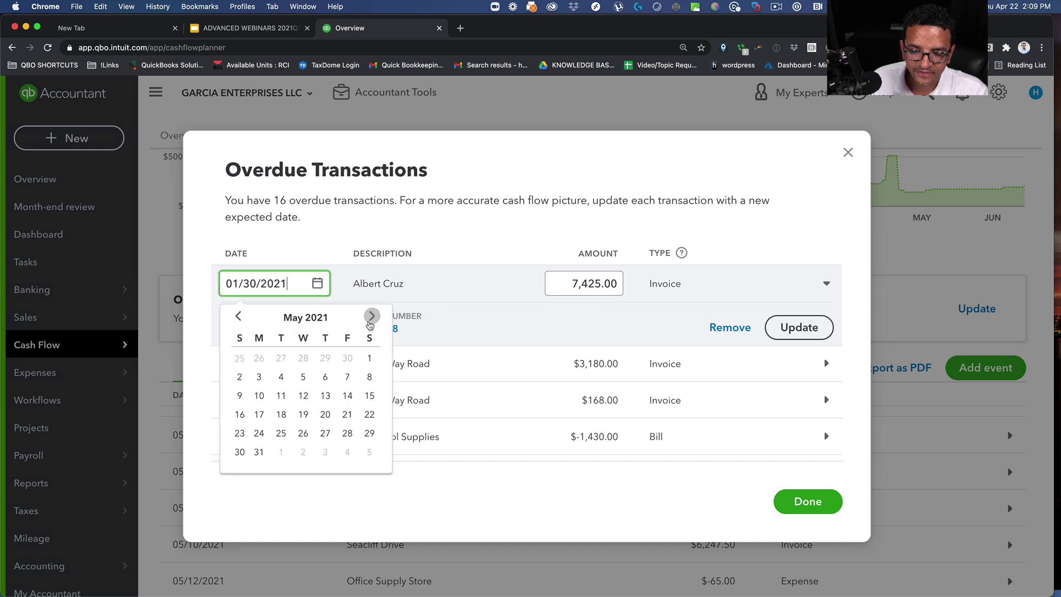
pyautogui.click(325, 396)
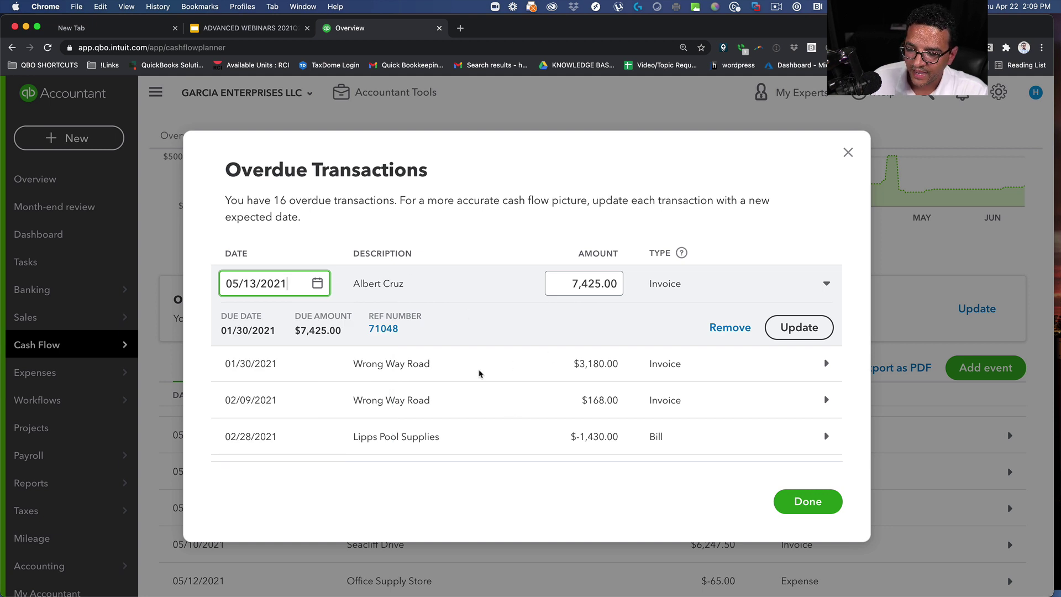
# Step: Move the Lipps Pool Supplies bill's expected date to 05/03/2021 and close the list
pyautogui.scroll(-1, 504, 415)
pyautogui.click(454, 419)
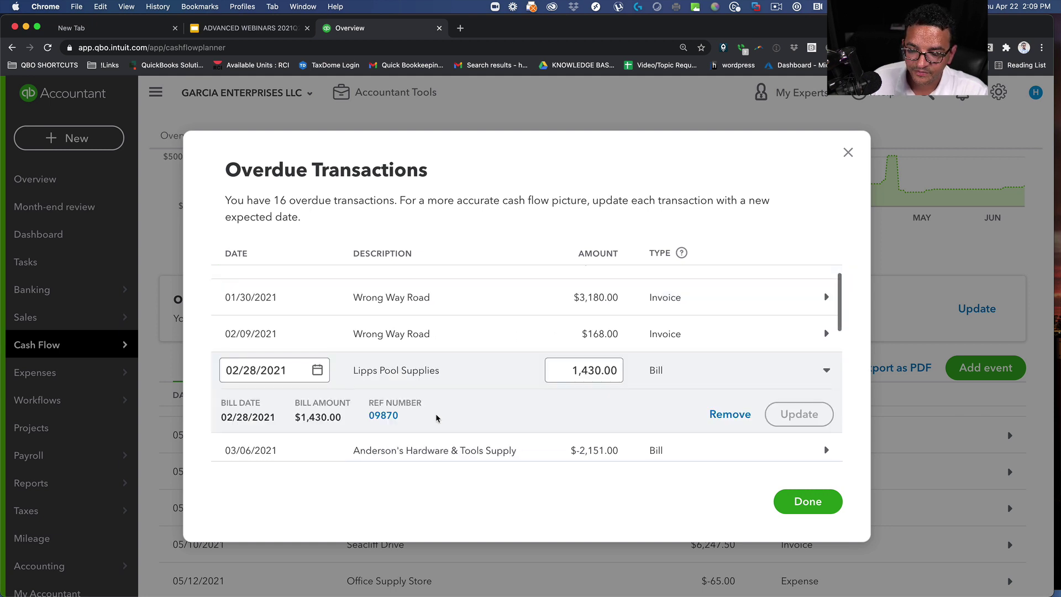
pyautogui.click(296, 369)
pyautogui.click(372, 404)
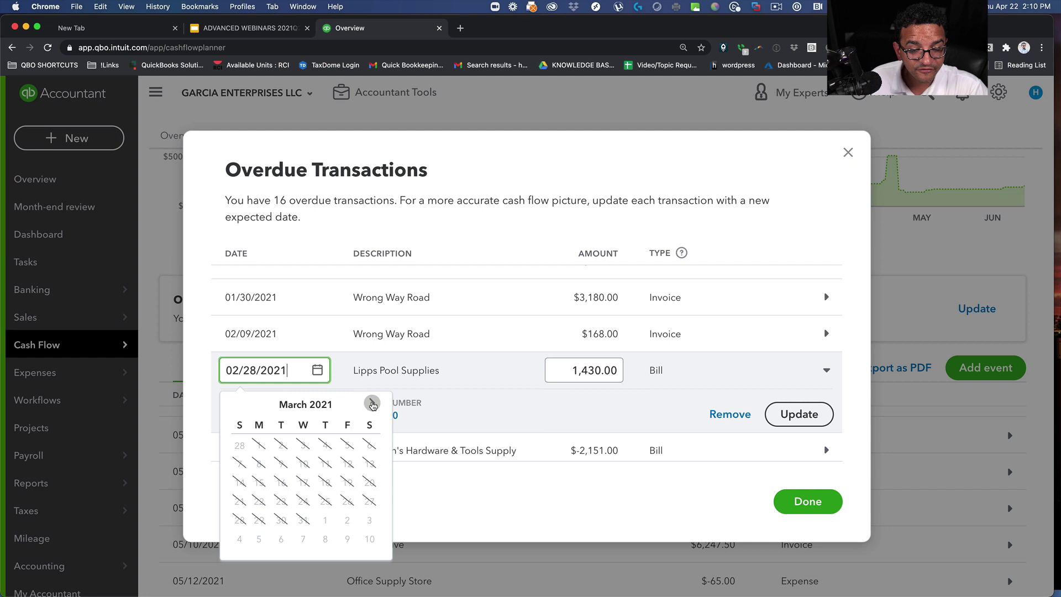
pyautogui.click(372, 404)
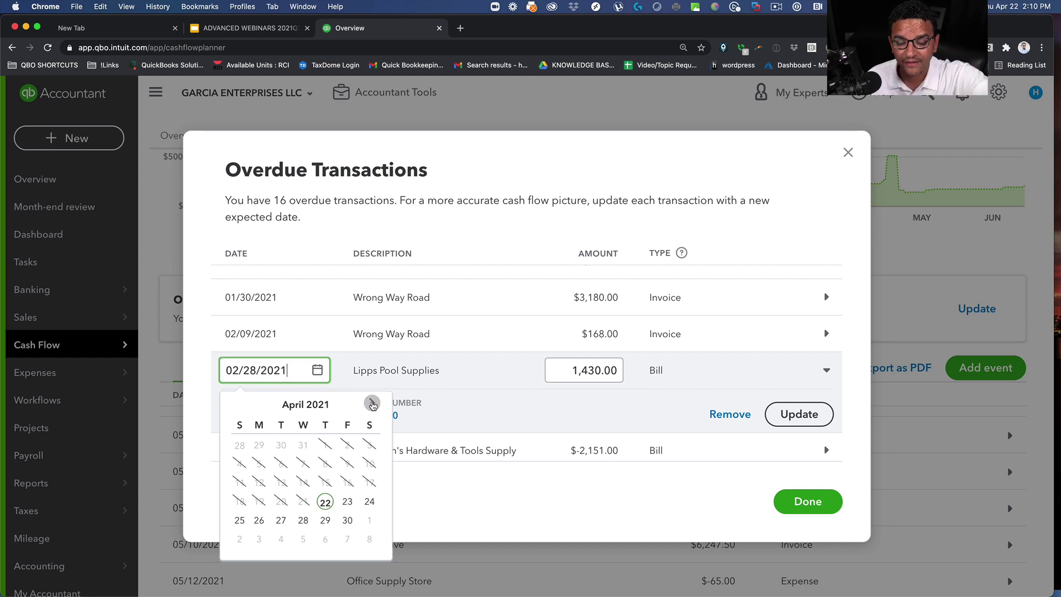
pyautogui.click(372, 404)
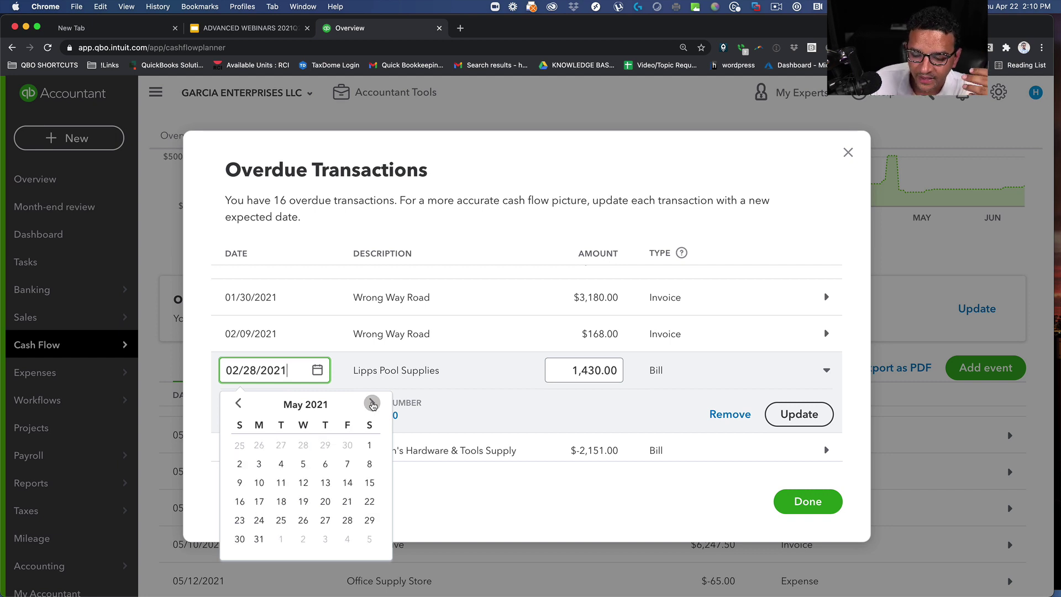
pyautogui.click(256, 464)
pyautogui.scroll(-2, 641, 415)
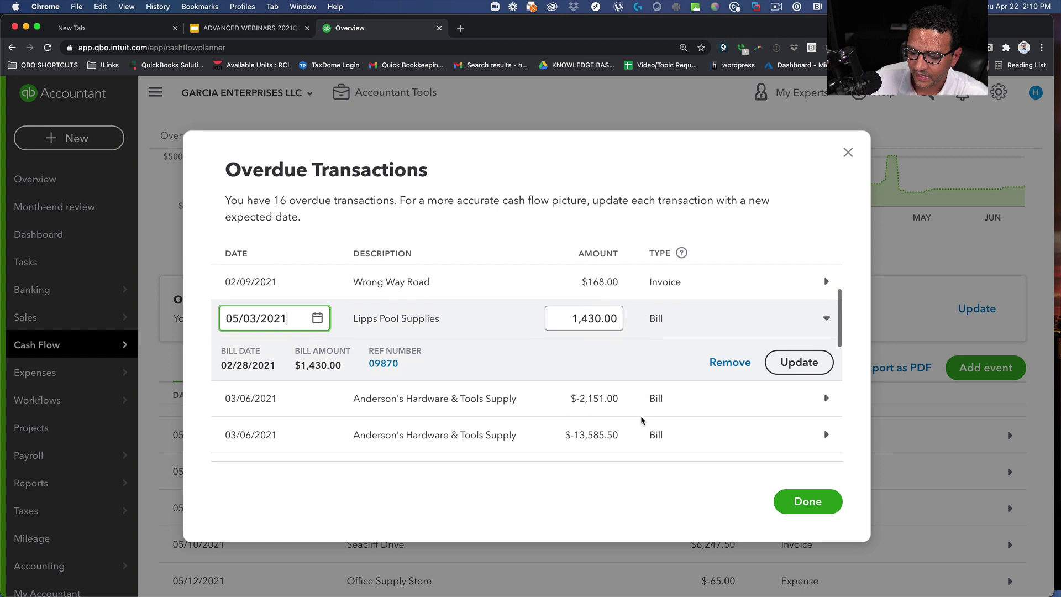
pyautogui.click(785, 503)
# Step: Scroll over the planner's chart and upcoming list, showing today's $636,205 balance
pyautogui.scroll(1, 636, 356)
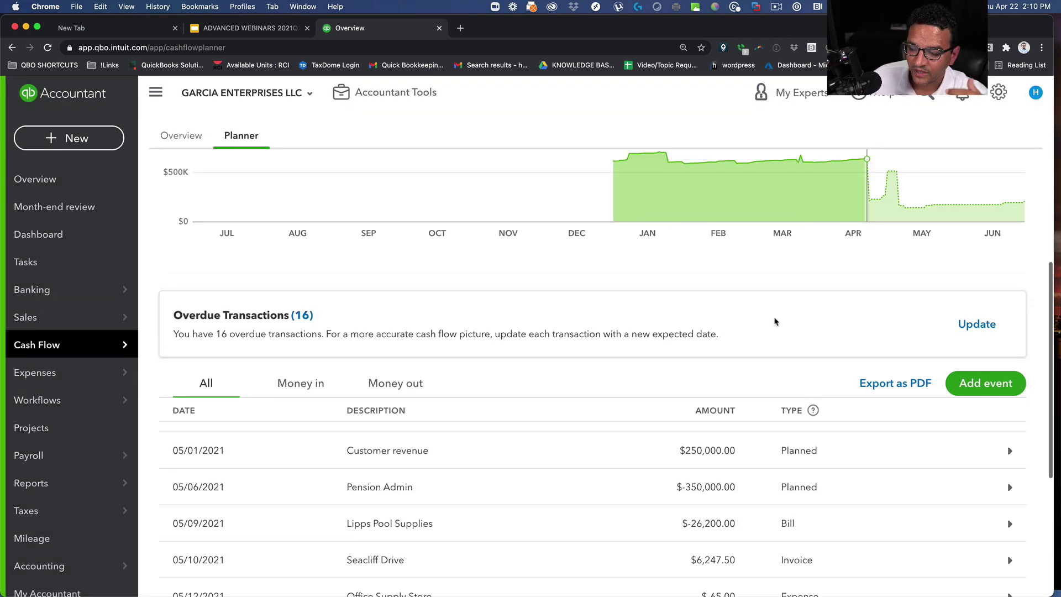
pyautogui.scroll(-8, 760, 362)
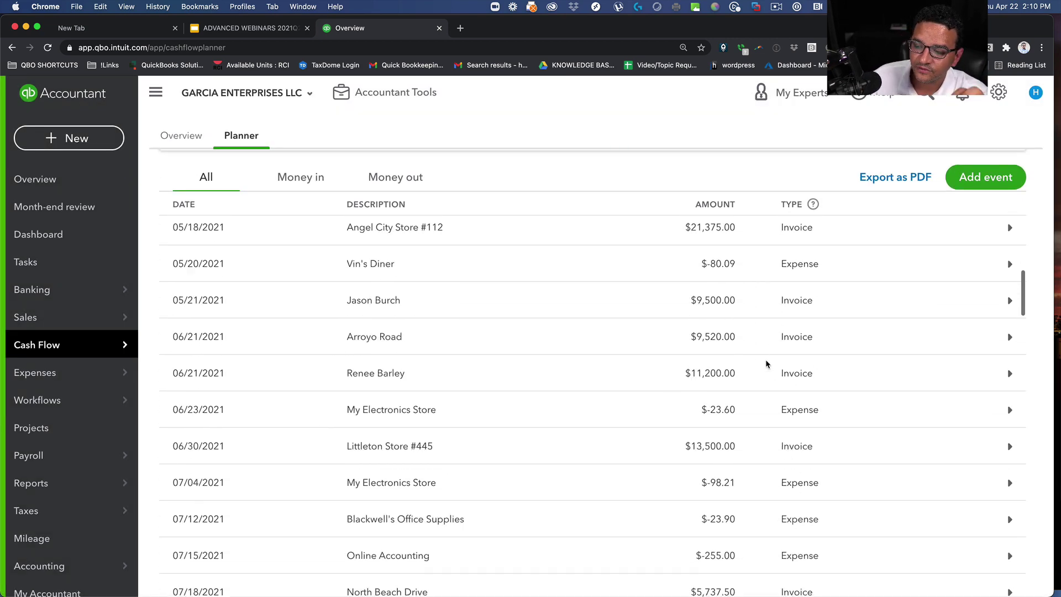
pyautogui.scroll(8, 767, 363)
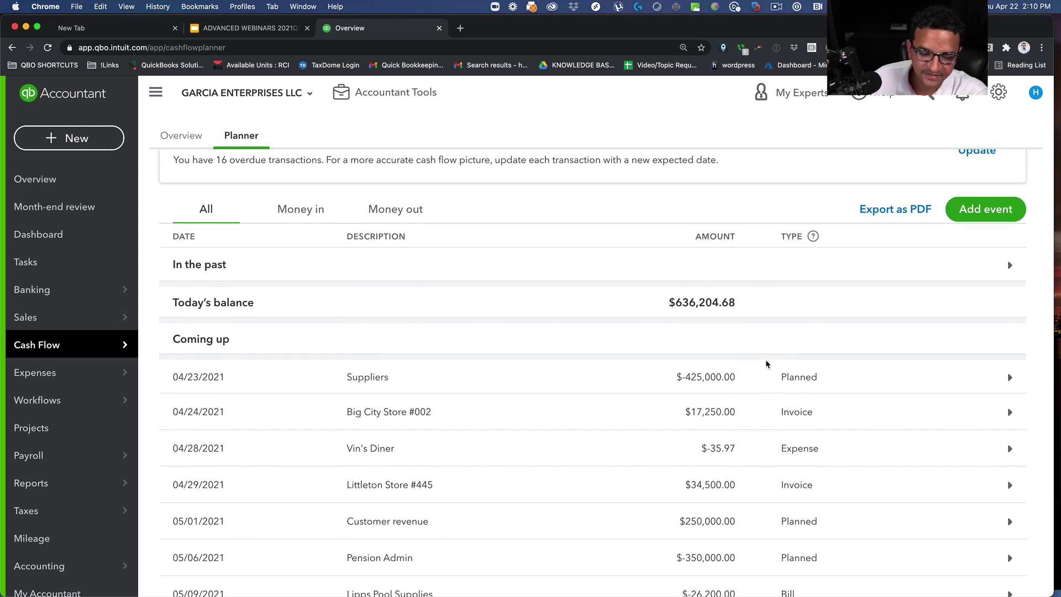
pyautogui.scroll(7, 766, 364)
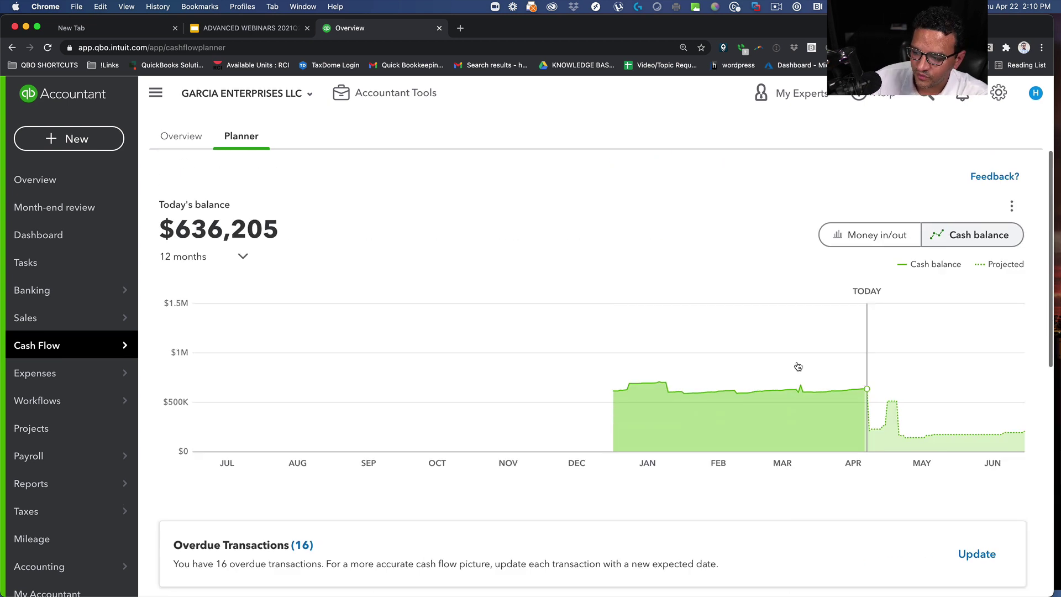
pyautogui.moveTo(892, 409)
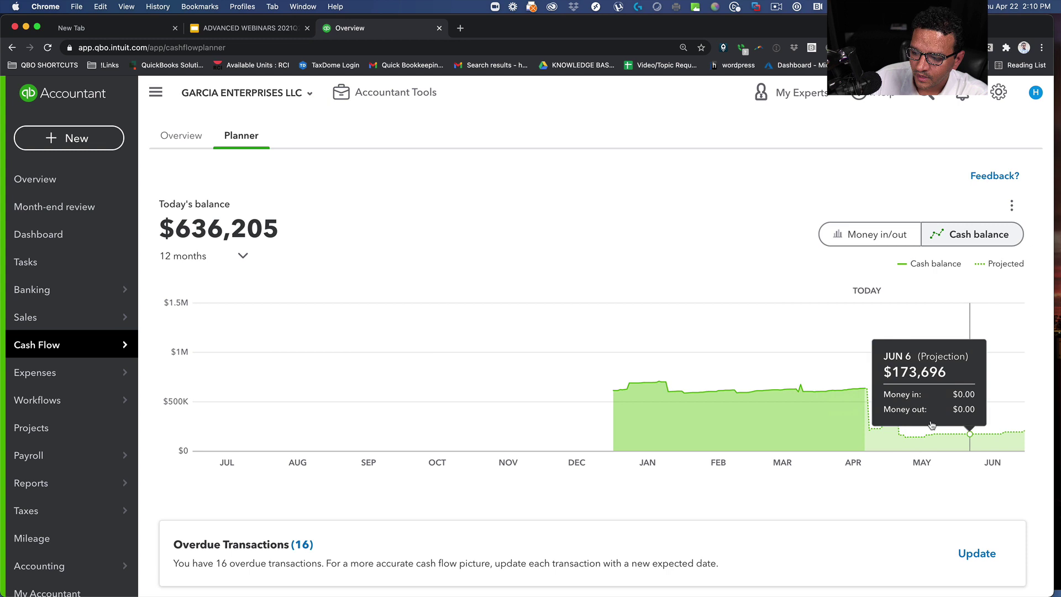
pyautogui.scroll(-2, 959, 416)
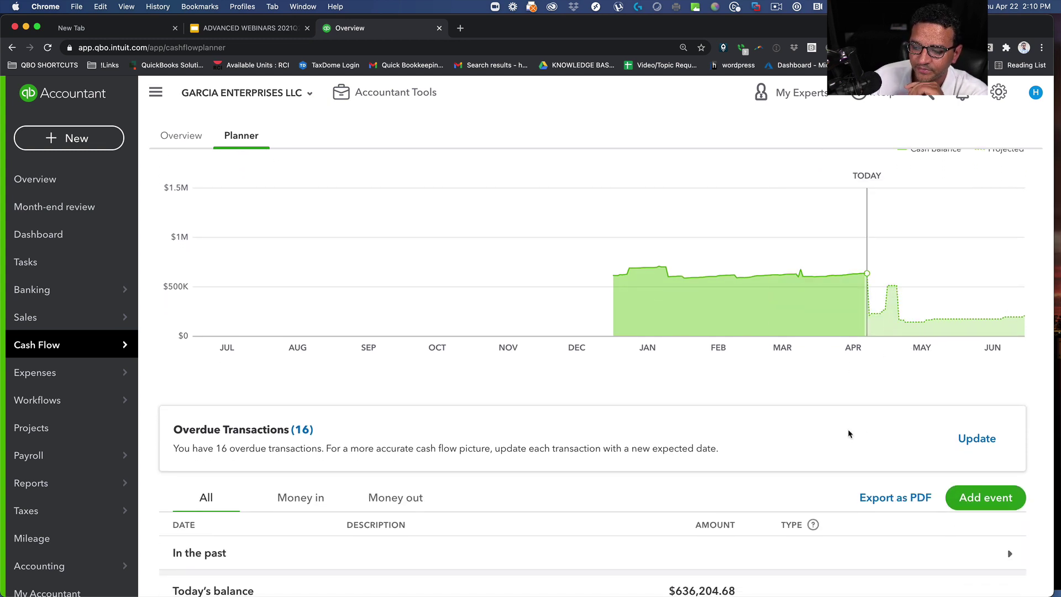
# Step: Start a new planned event dated 04/30/2021
pyautogui.click(989, 498)
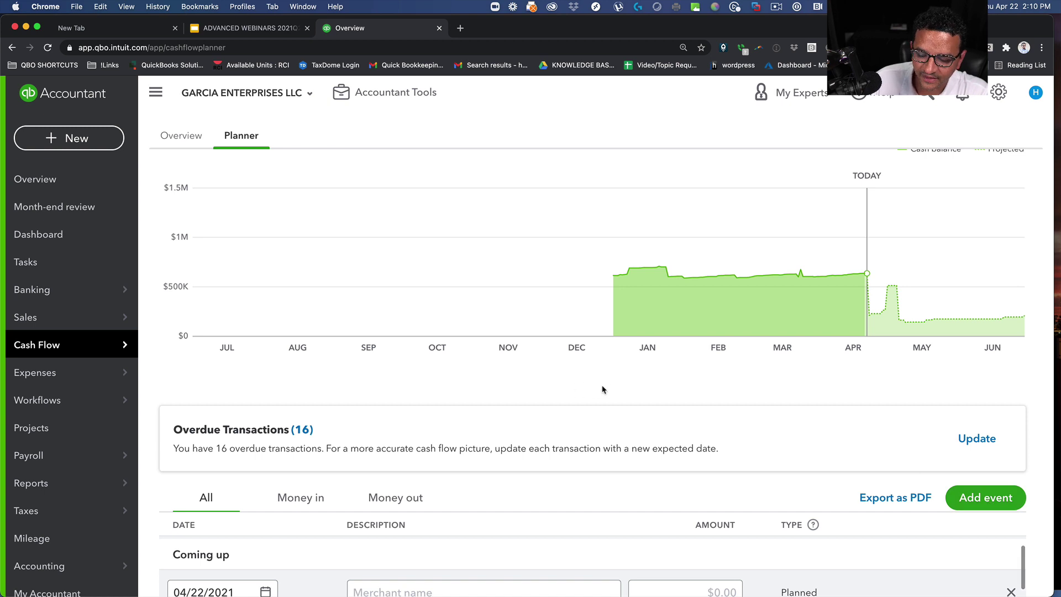
pyautogui.scroll(-2, 599, 387)
pyautogui.scroll(-1, 301, 485)
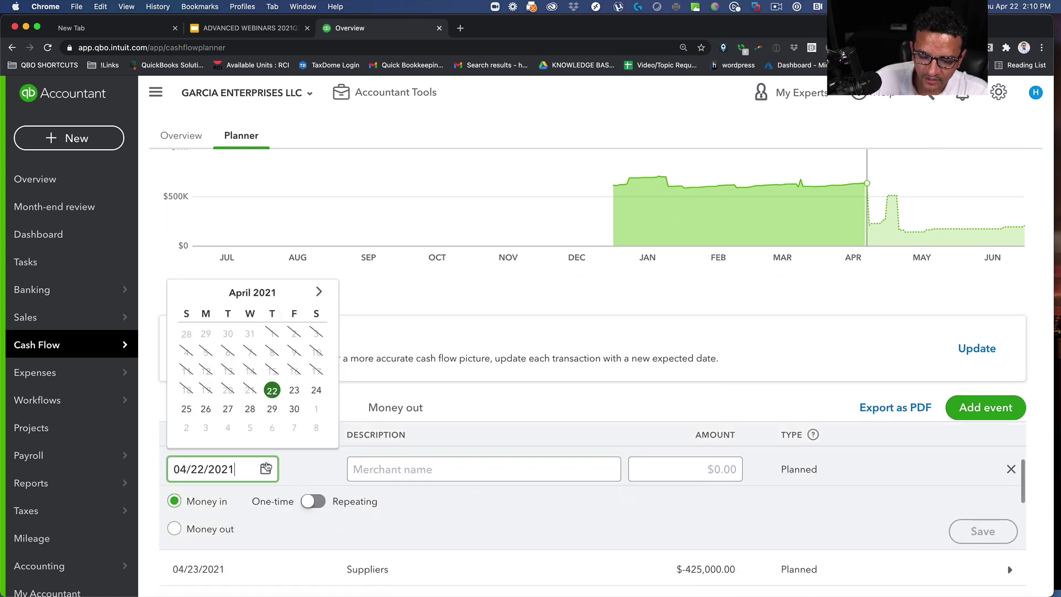
pyautogui.click(294, 408)
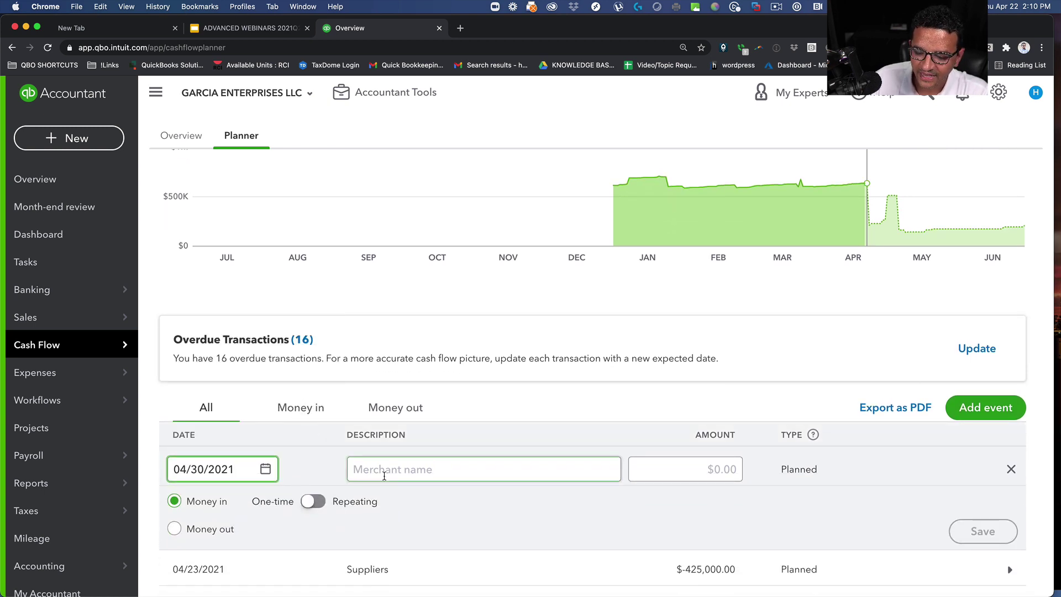
# Step: Enter Pension as a $400,000 money-out event and save it
pyautogui.click(406, 474)
pyautogui.write('Pr')
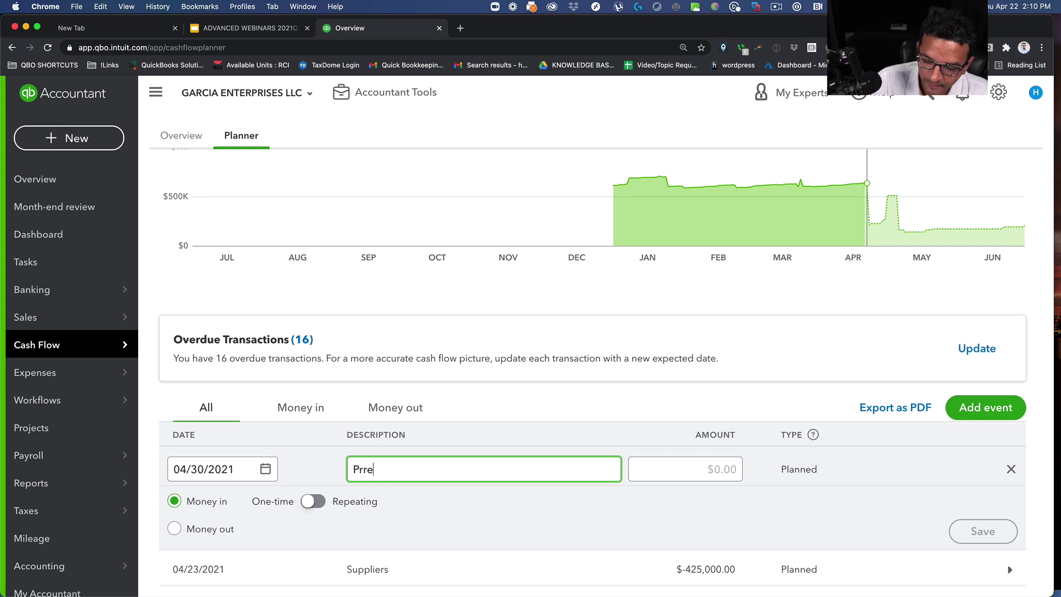
pyautogui.press('BackSpace')
pyautogui.write('enms')
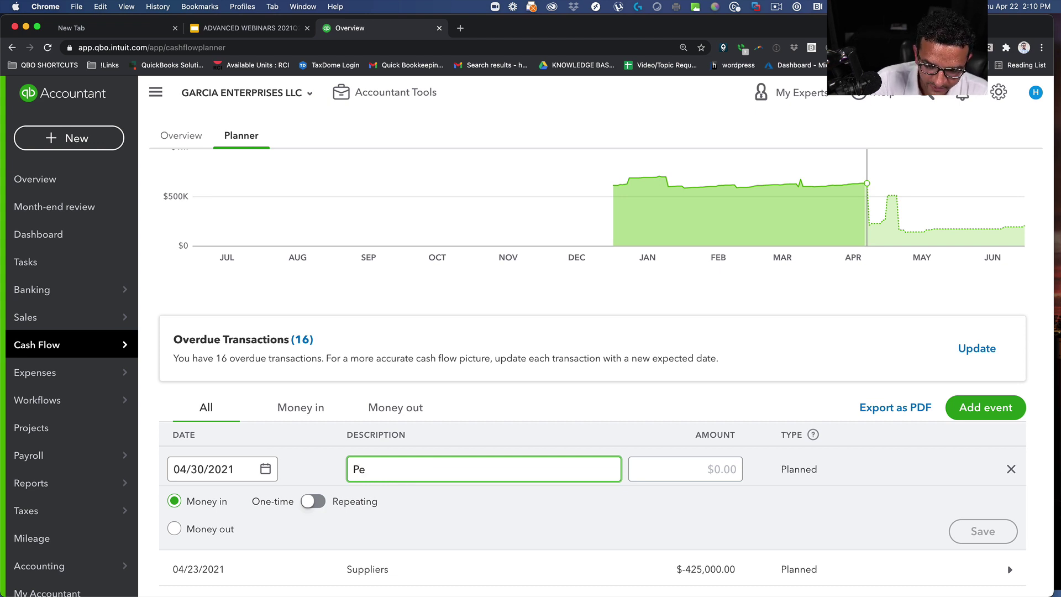
pyautogui.write('ion')
pyautogui.press('Tab')
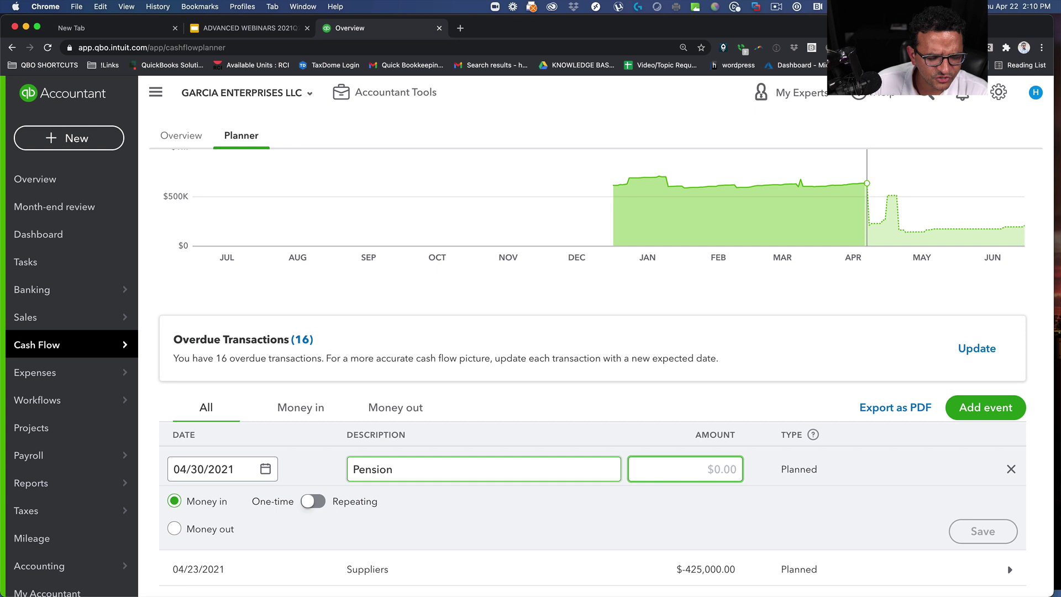
pyautogui.write('400000')
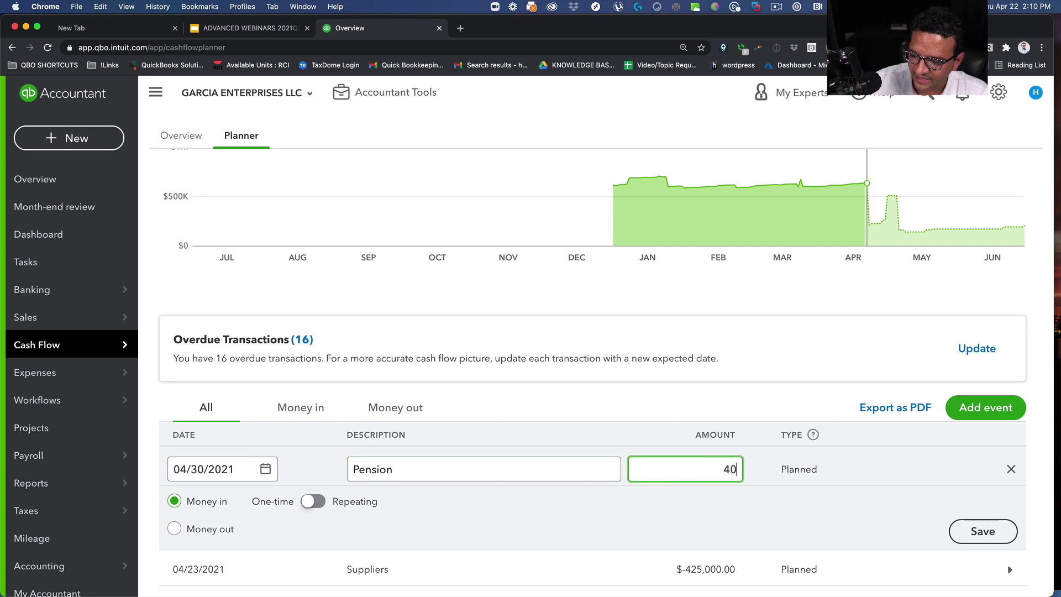
pyautogui.click(177, 529)
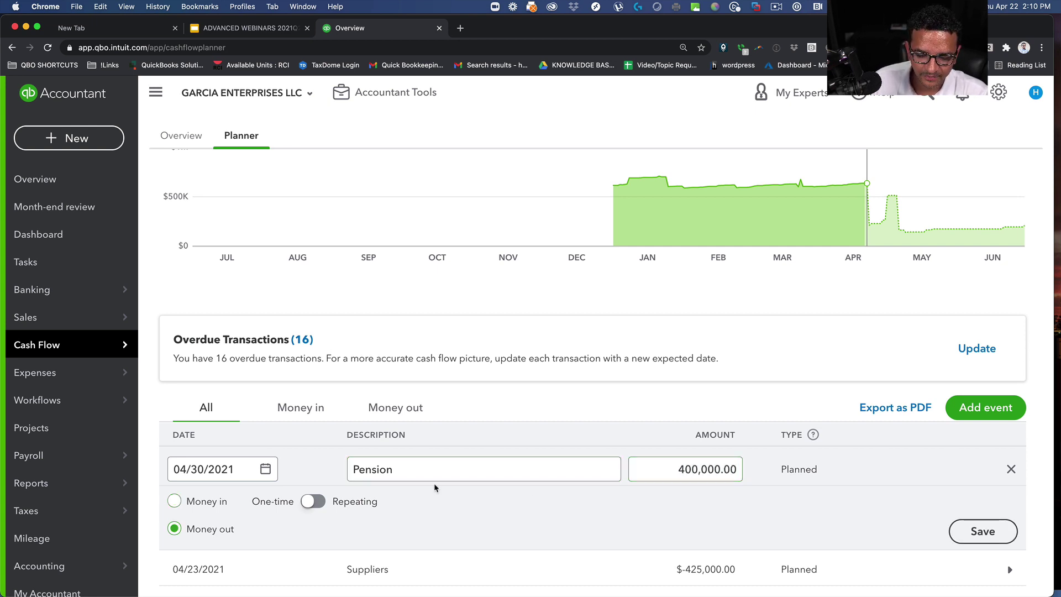
pyautogui.click(984, 532)
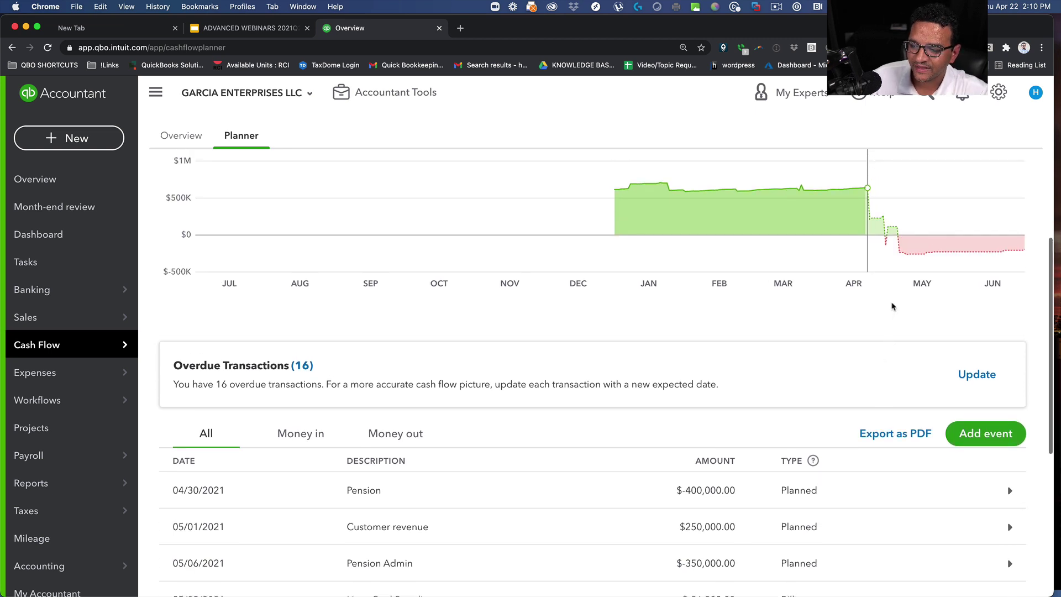
# Step: Review the projection chart, which now drops below zero in May
pyautogui.scroll(-3, 887, 237)
pyautogui.scroll(3, 889, 222)
pyautogui.moveTo(884, 251)
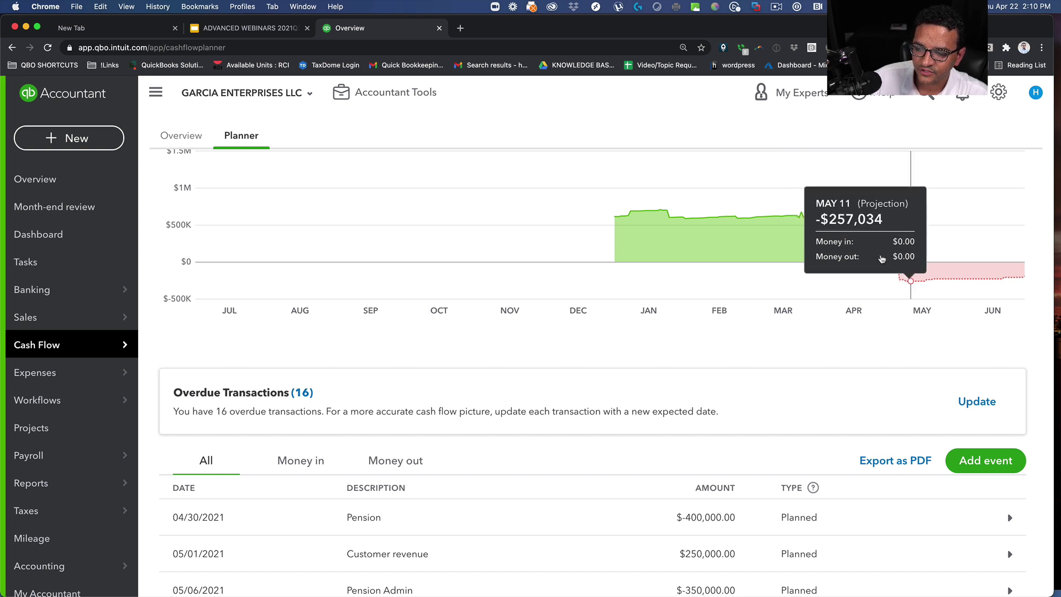
pyautogui.scroll(-1, 780, 373)
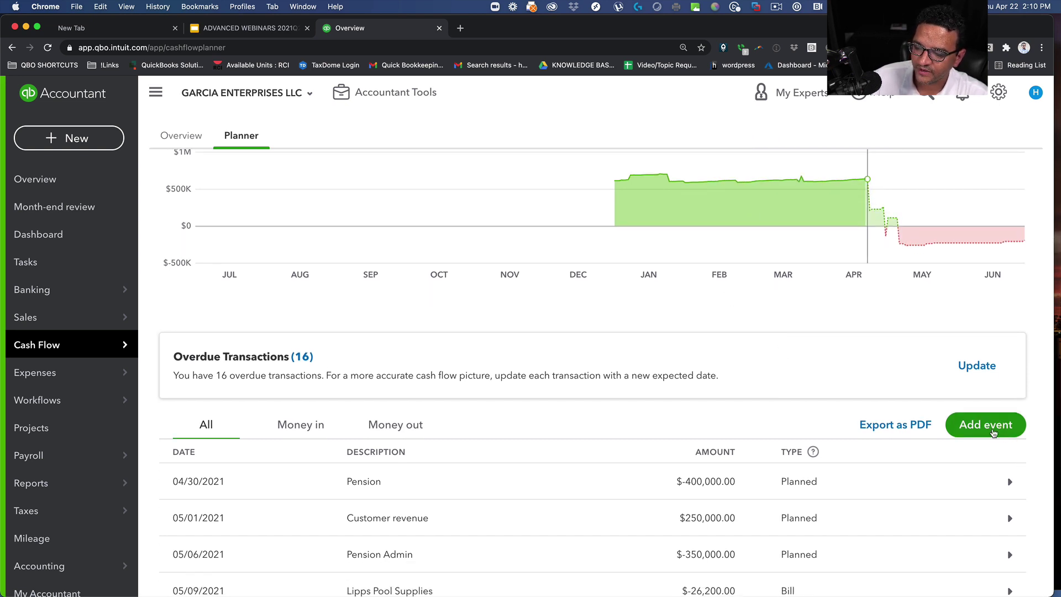
# Step: Start another planned event dated 05/13/2021
pyautogui.click(981, 445)
pyautogui.scroll(-2, 503, 446)
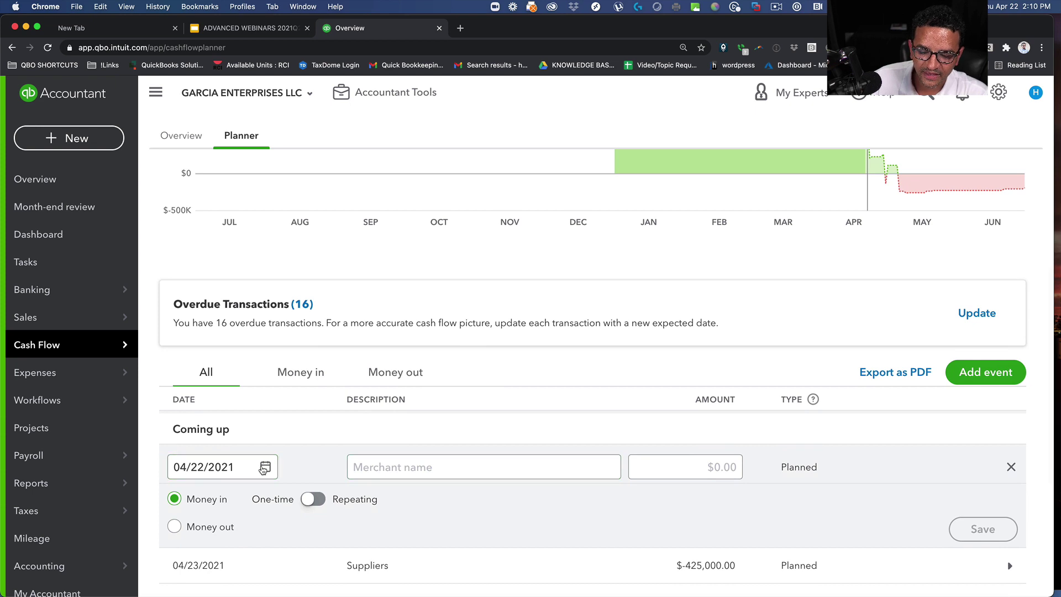
pyautogui.click(265, 467)
pyautogui.click(319, 290)
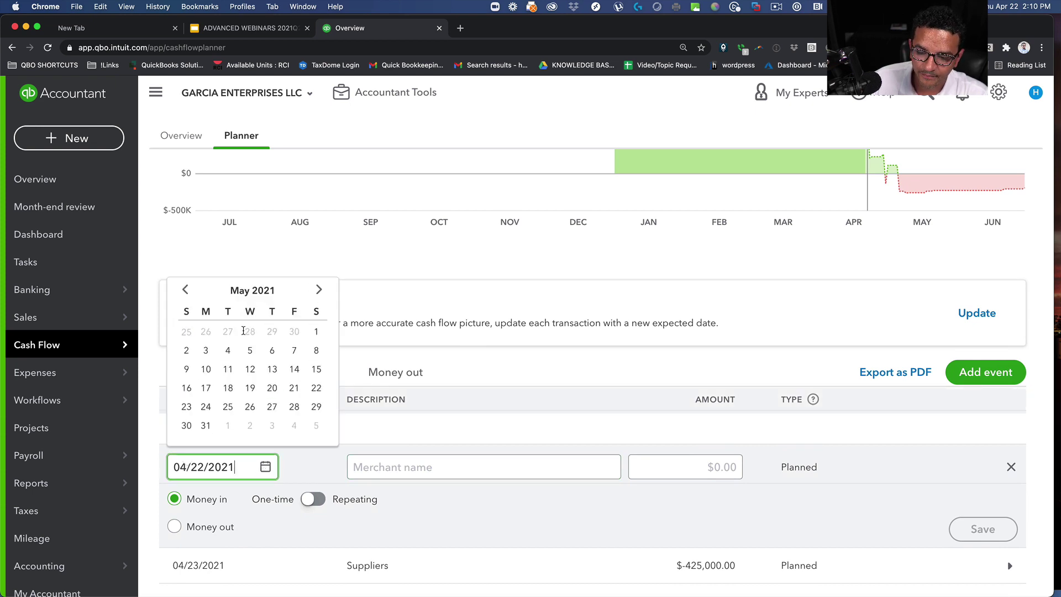
pyautogui.click(272, 368)
# Step: Enter Customer A with a $390,000 money-in amount and save the event
pyautogui.click(414, 468)
pyautogui.write('C')
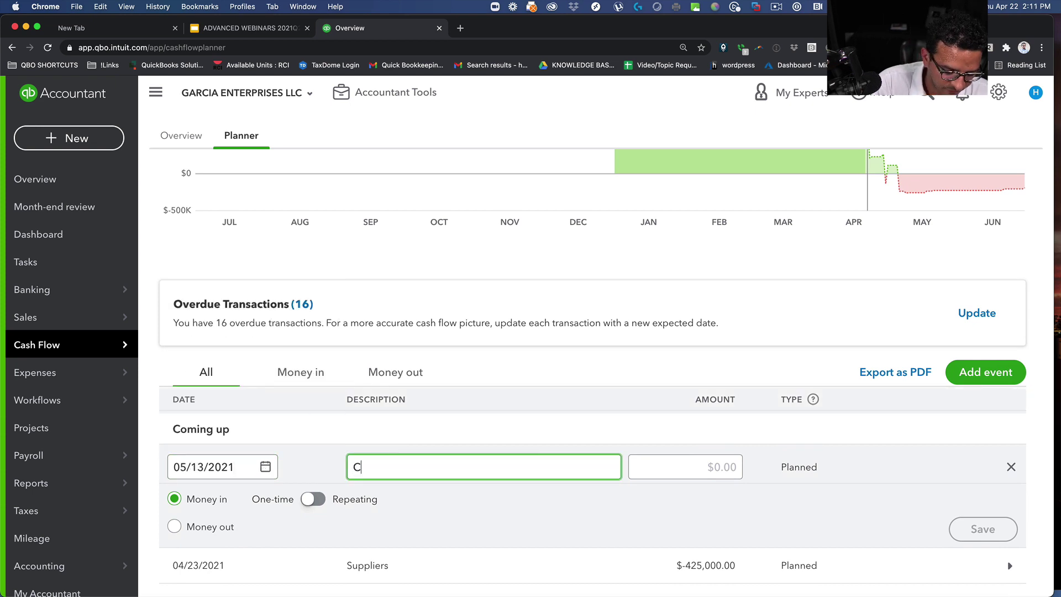
pyautogui.write('ustomer A')
pyautogui.press('Tab')
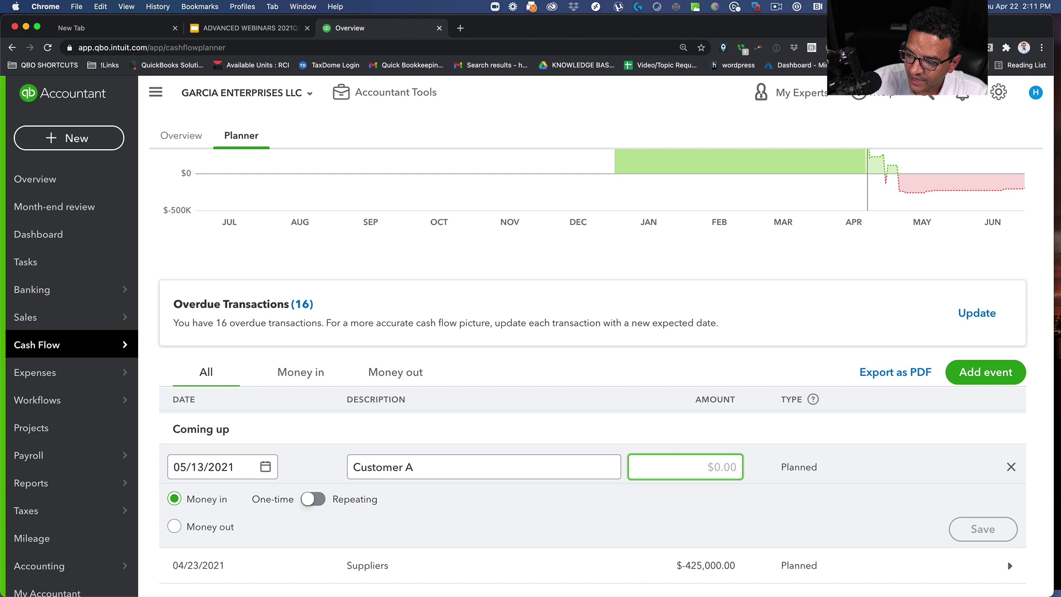
pyautogui.write('390')
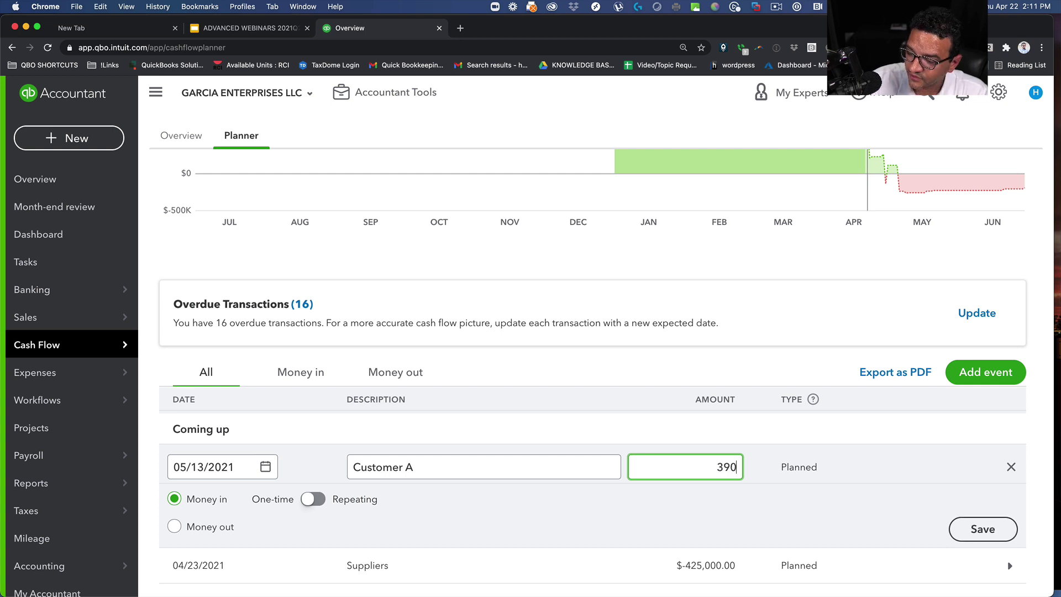
pyautogui.write(',000')
pyautogui.press('Tab')
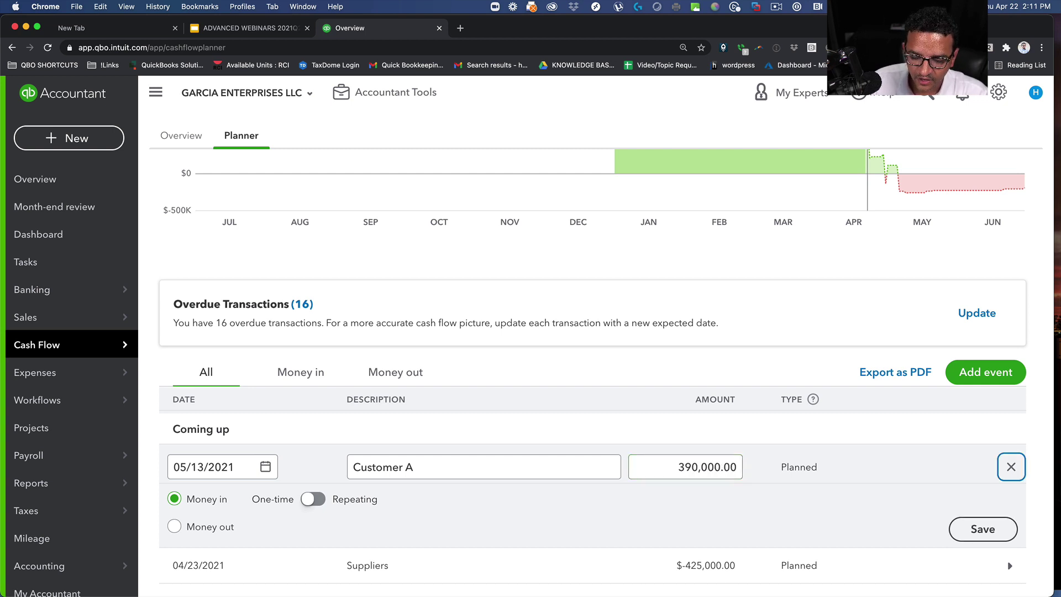
pyautogui.click(983, 529)
# Step: Check the new entries in the planner list, then export the plan as cashflow-report.pdf
pyautogui.scroll(3, 906, 294)
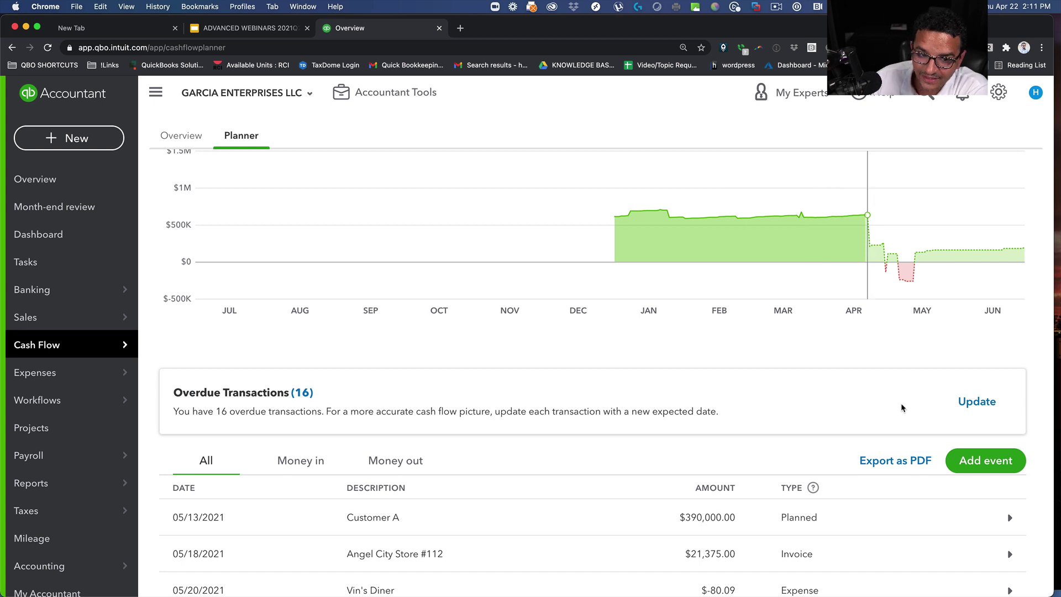
pyautogui.scroll(-6, 887, 402)
pyautogui.scroll(3, 892, 402)
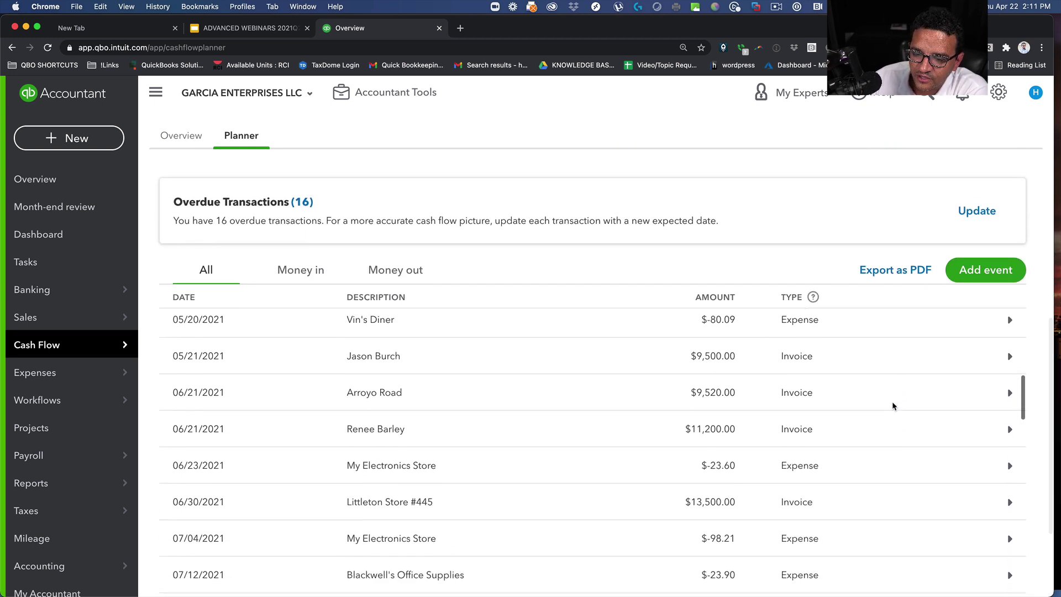
pyautogui.scroll(3, 892, 401)
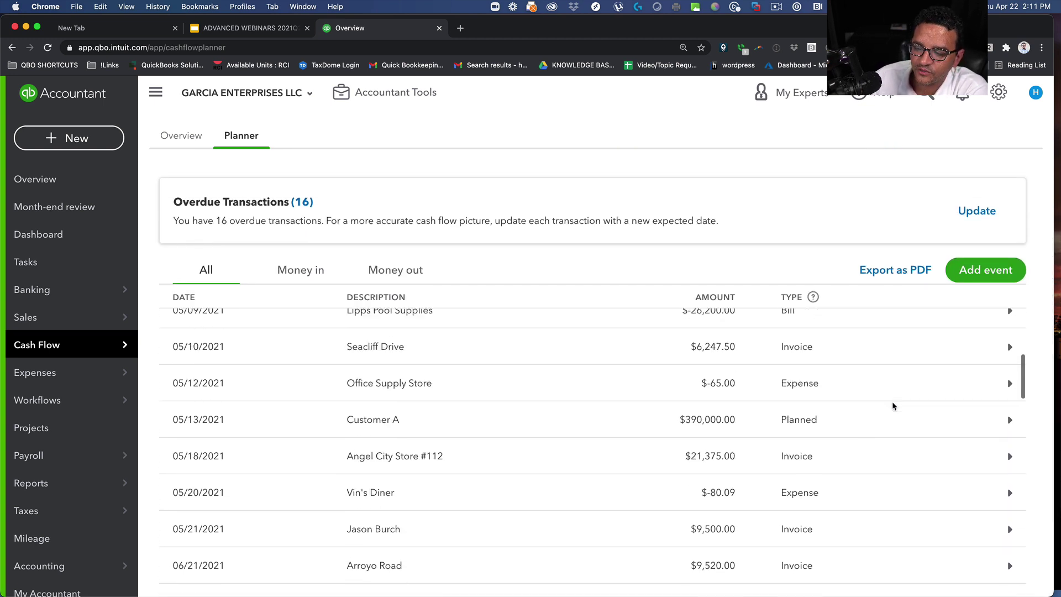
pyautogui.scroll(5, 892, 405)
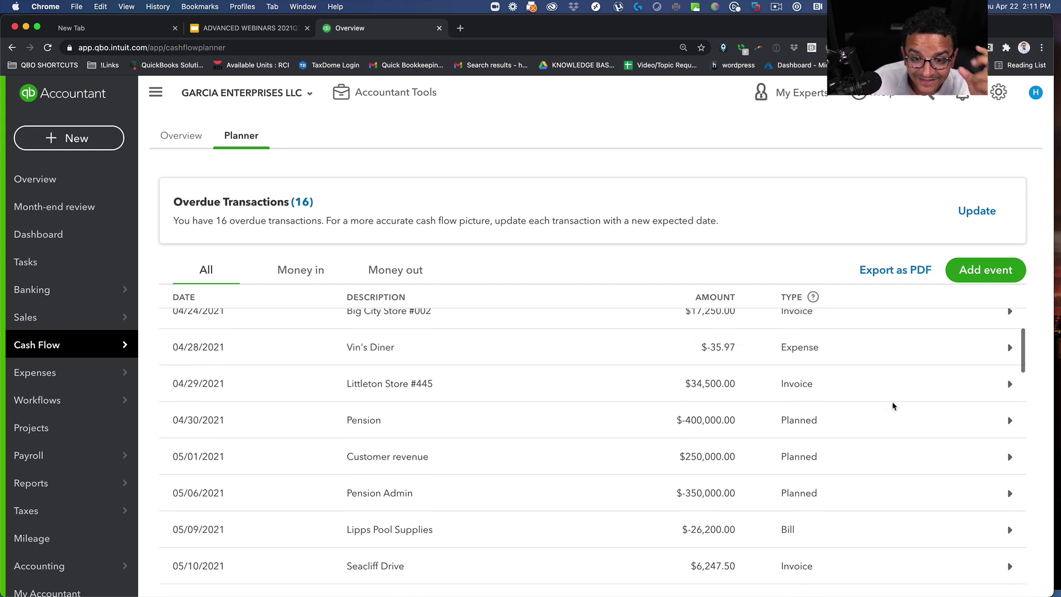
pyautogui.scroll(5, 767, 232)
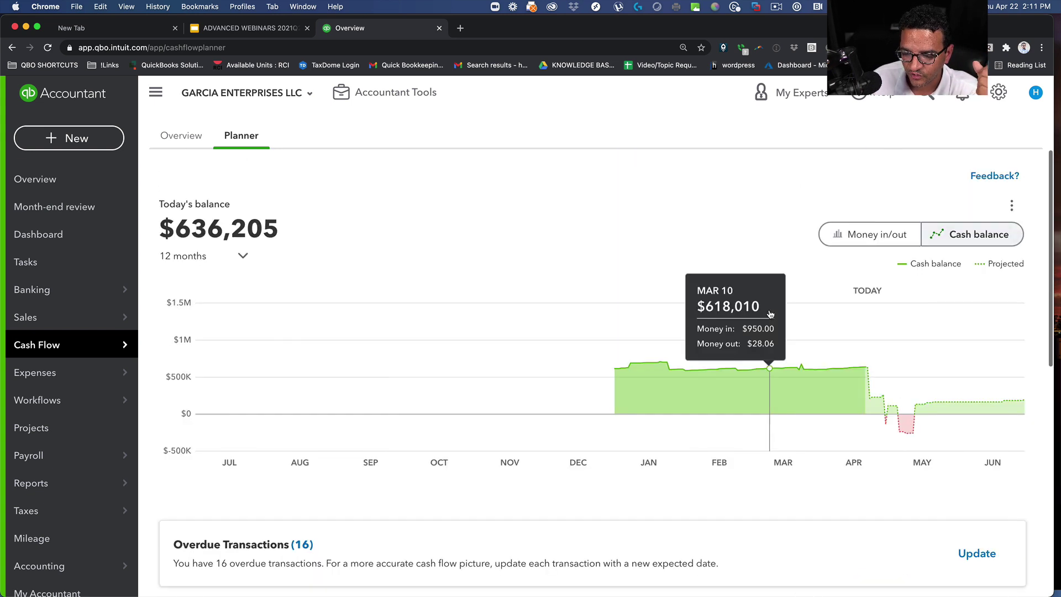
pyautogui.scroll(-3, 778, 321)
pyautogui.scroll(-2, 779, 325)
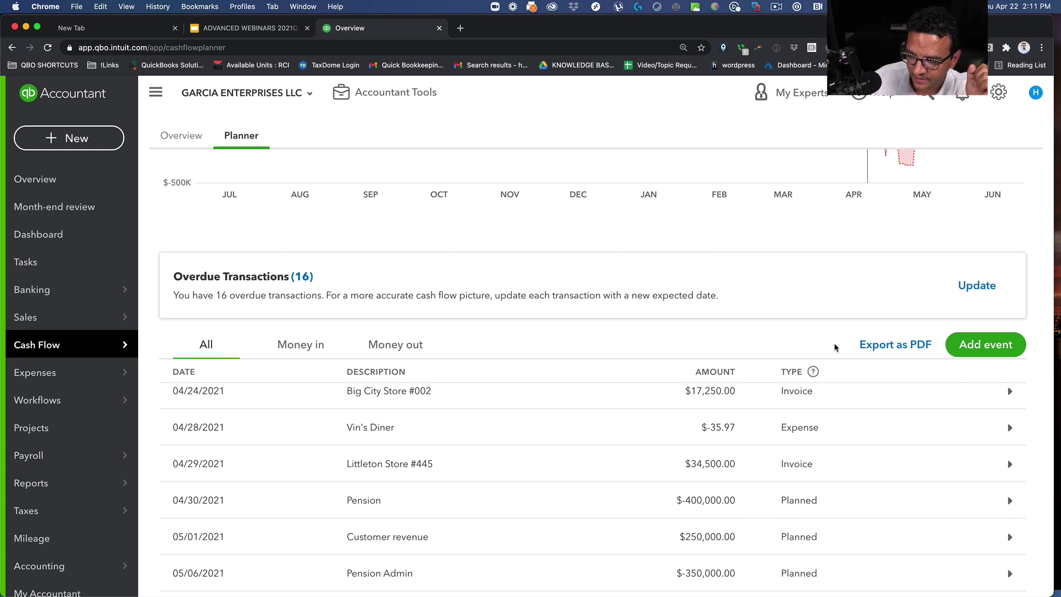
pyautogui.click(873, 343)
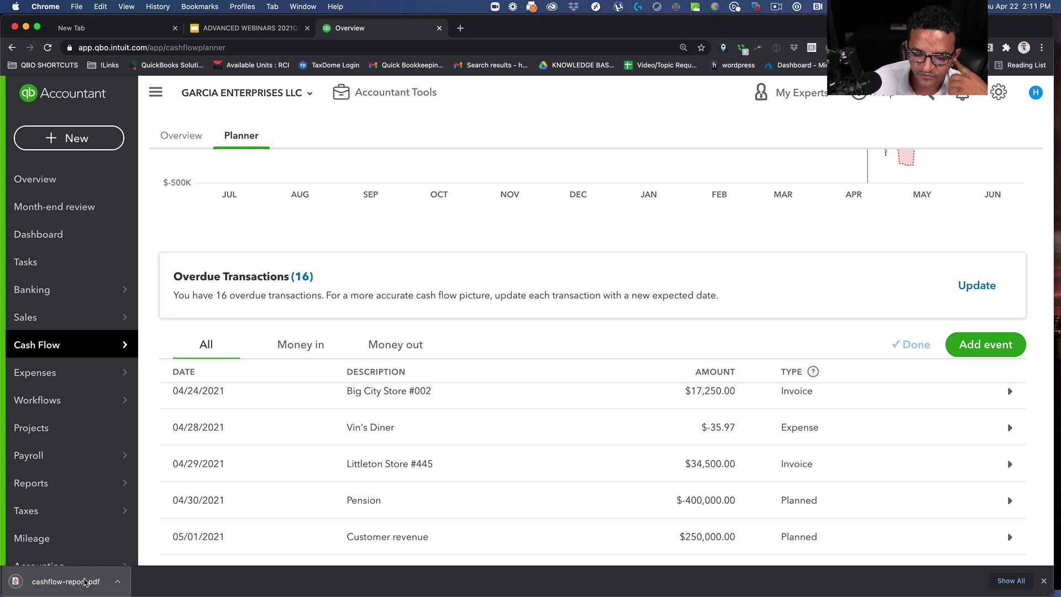
# Step: Highlight the $636,204.68 current balance and the monthly rows in the PDF report
pyautogui.scroll(-3, 613, 265)
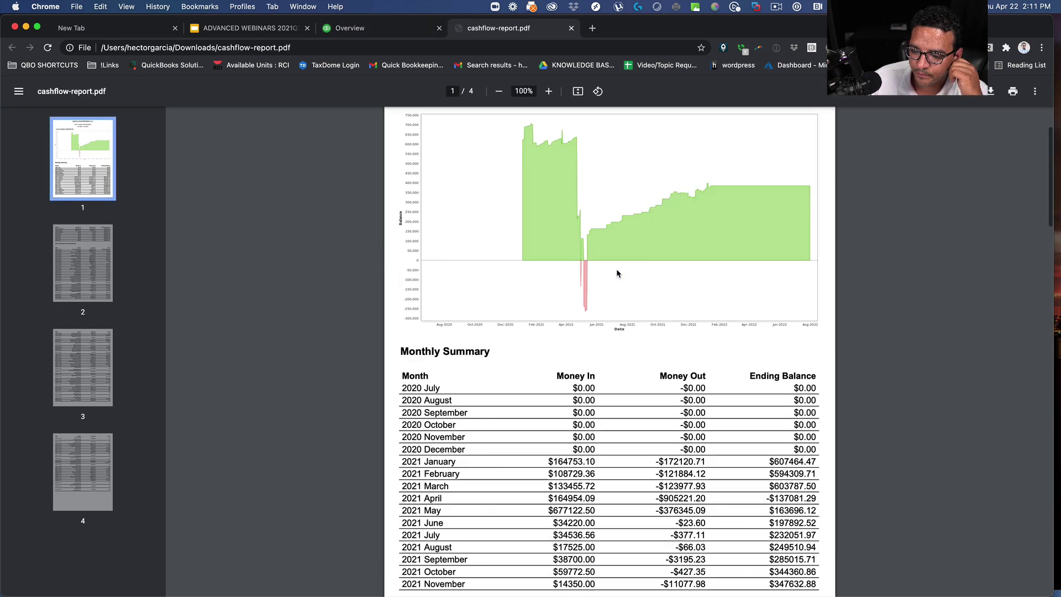
pyautogui.scroll(2, 617, 272)
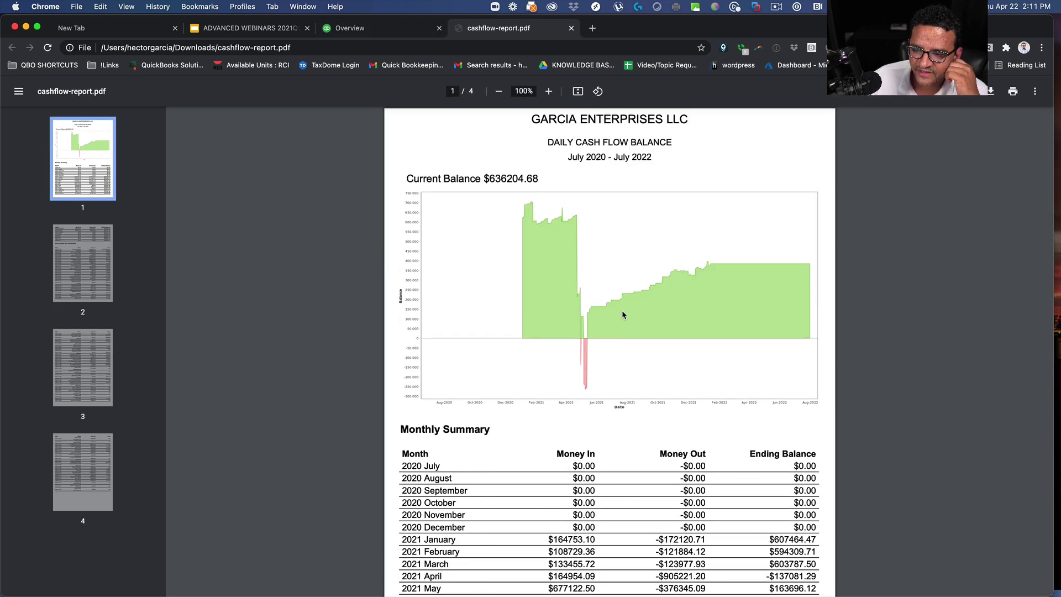
pyautogui.moveTo(486, 178); pyautogui.dragTo(560, 174)
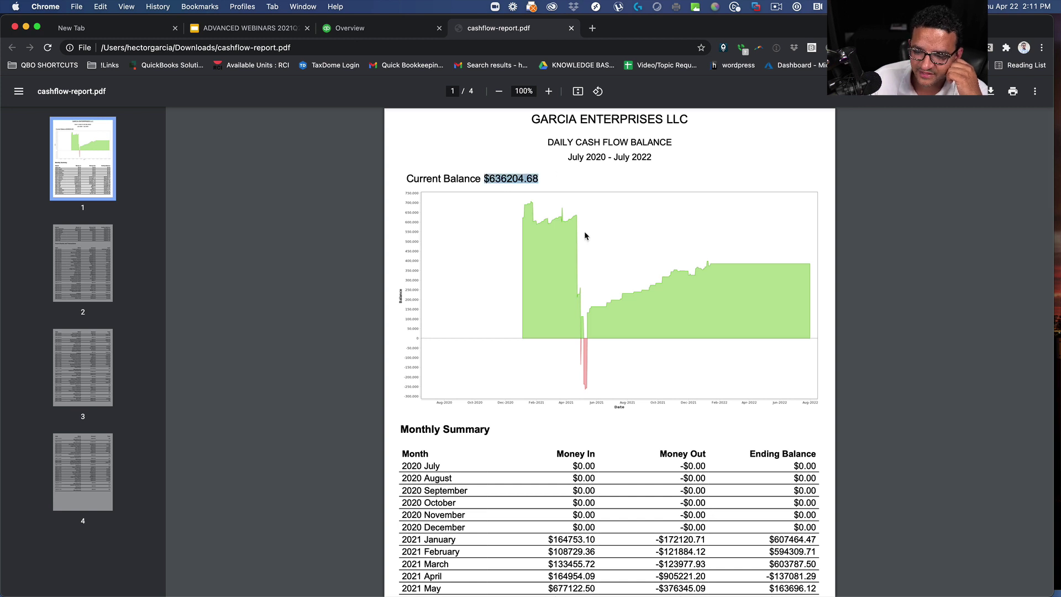
pyautogui.scroll(-5, 585, 236)
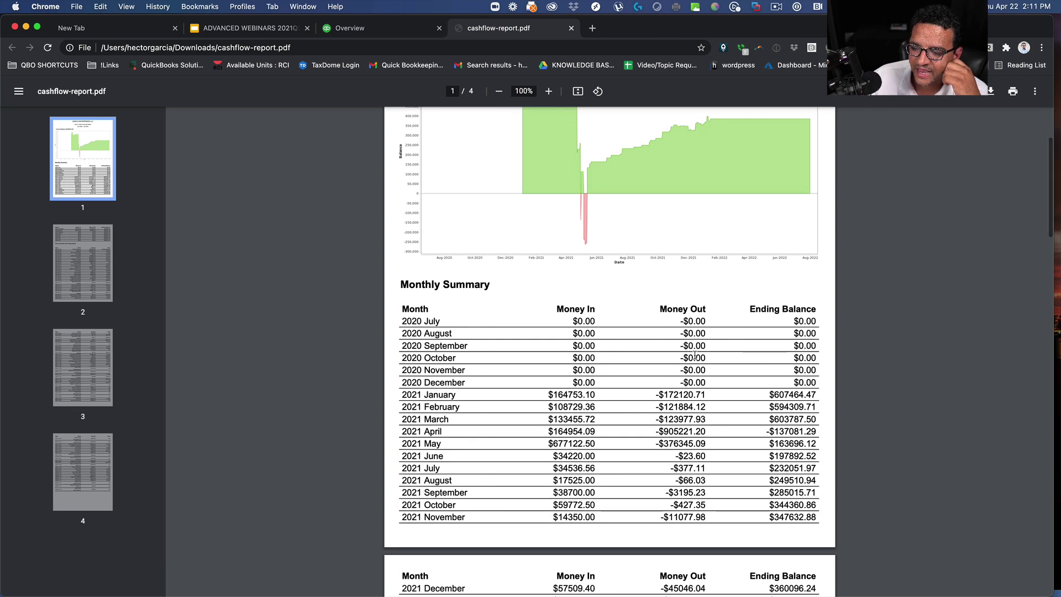
pyautogui.moveTo(404, 407); pyautogui.dragTo(817, 421)
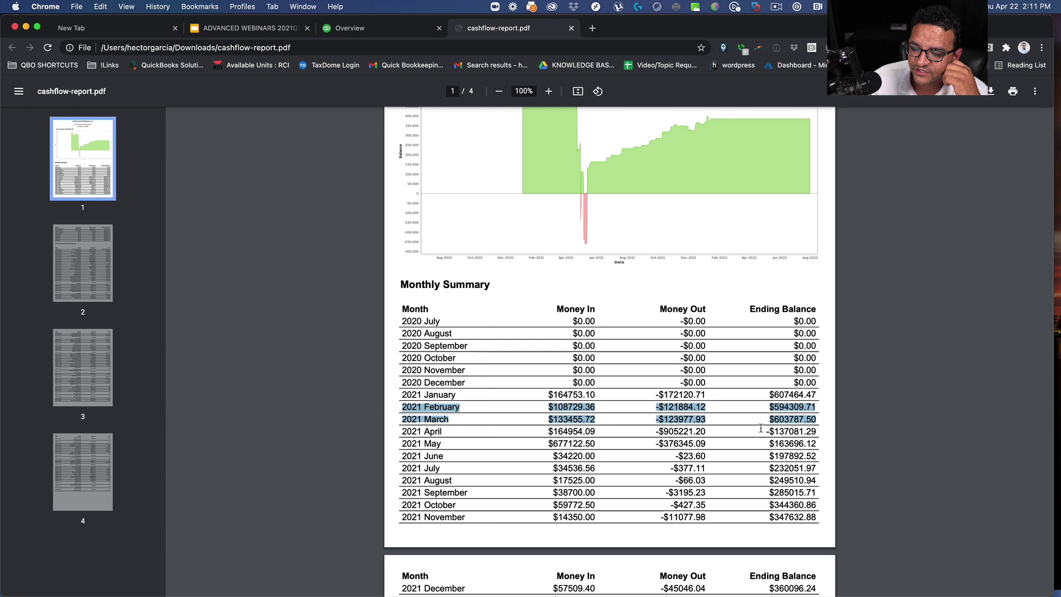
pyautogui.click(734, 434)
# Step: Page through the rest of the four-page report, then close it to return to the Planner
pyautogui.scroll(-4, 735, 432)
pyautogui.scroll(-10, 735, 433)
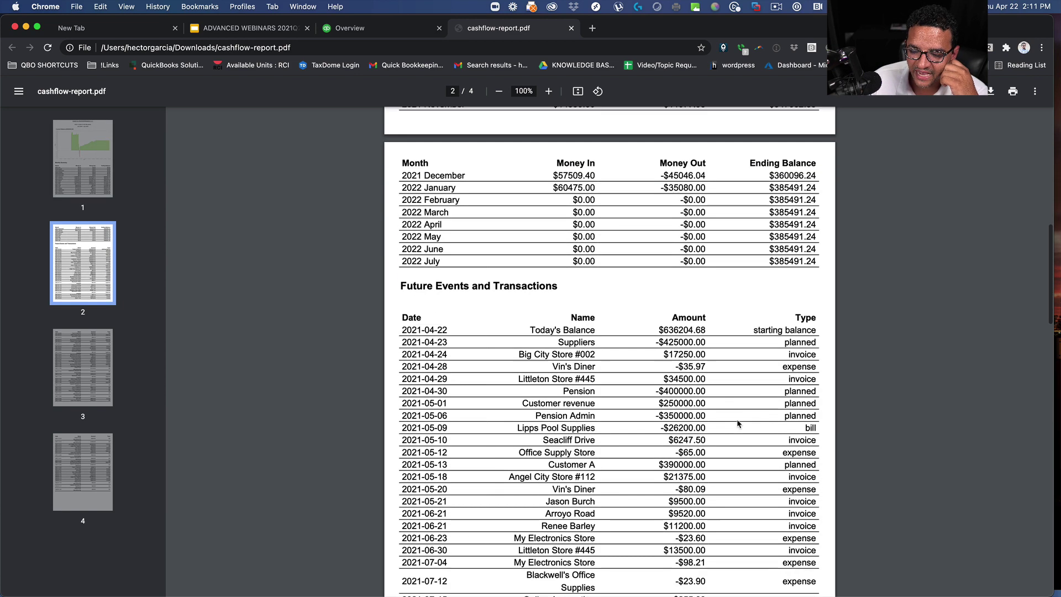
pyautogui.scroll(-10, 736, 424)
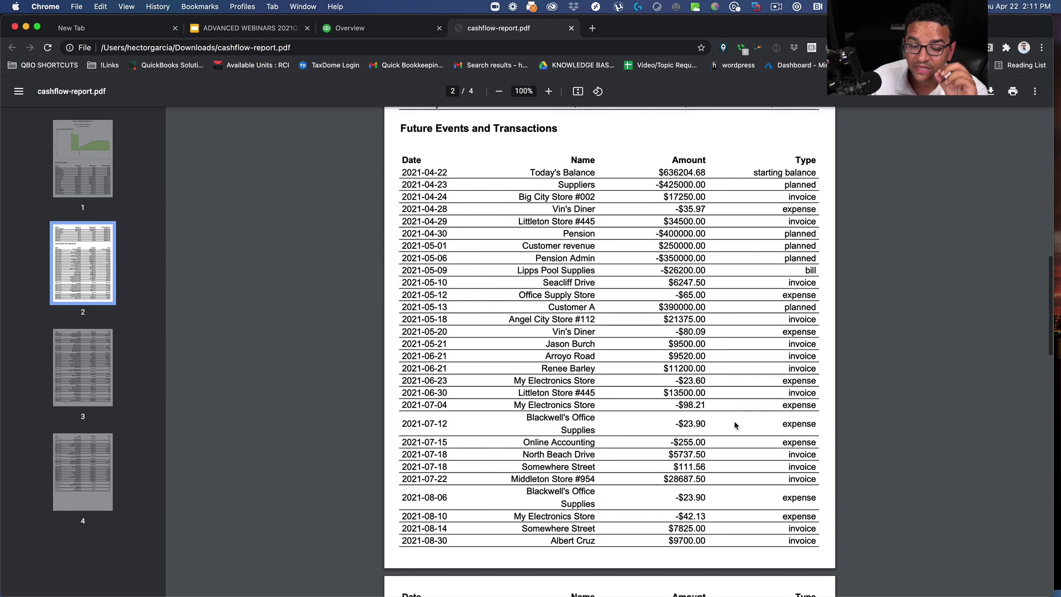
pyautogui.scroll(-17, 734, 427)
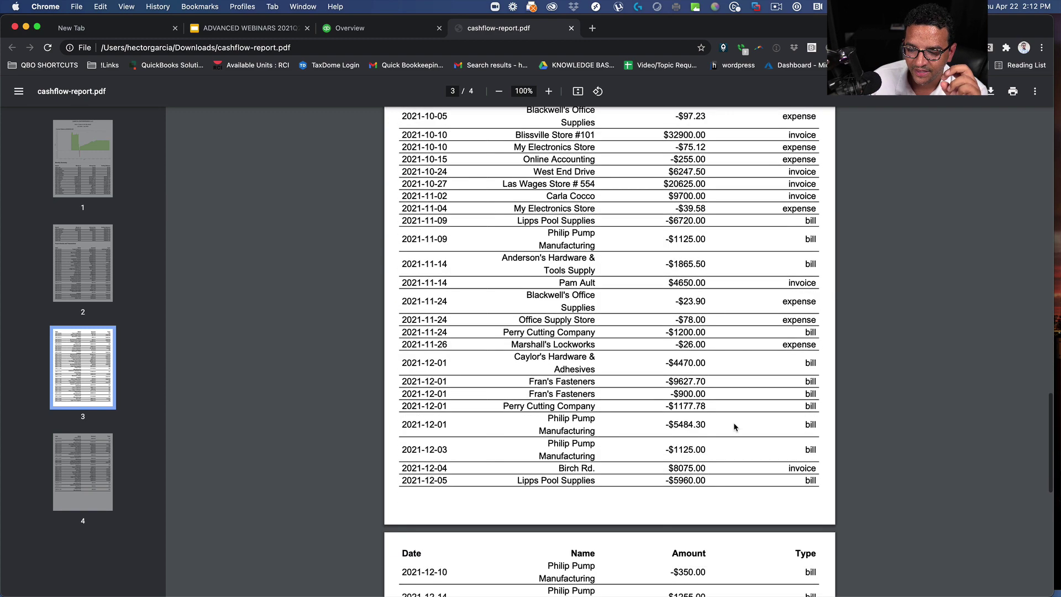
pyautogui.scroll(20, 734, 427)
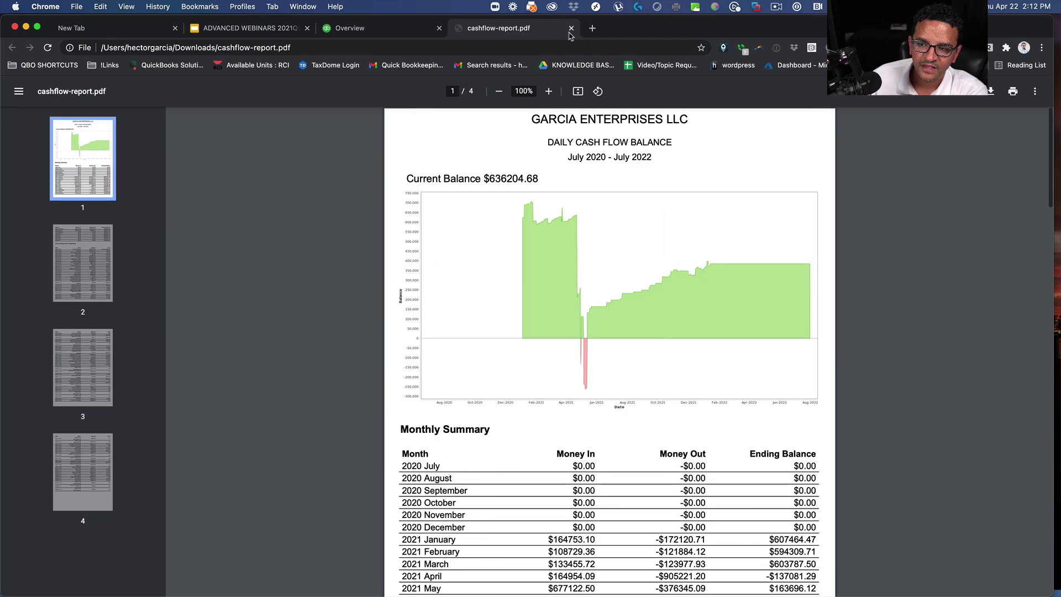
pyautogui.click(572, 28)
pyautogui.moveTo(35, 372)
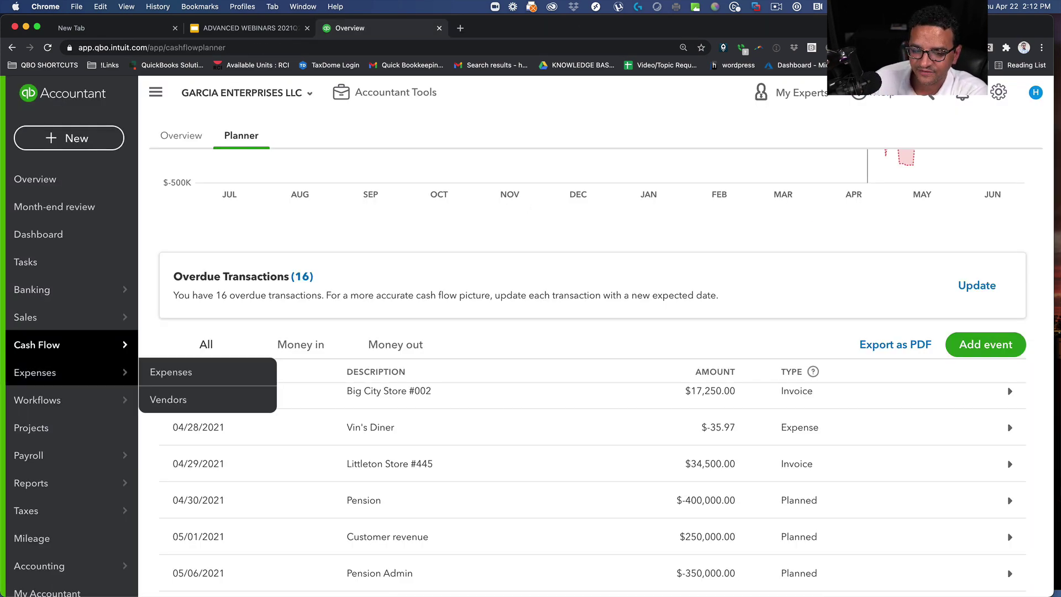
pyautogui.scroll(5, 747, 277)
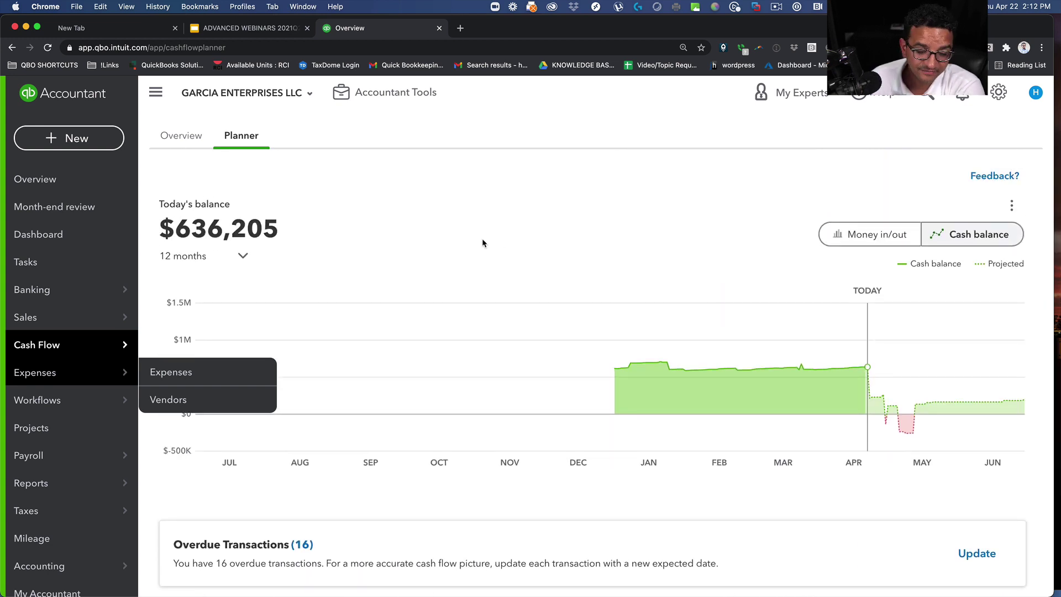
# Step: Bring up slide 45, 'Estimate date for overdue transactions', in the ADVANCED WEBINARS deck
pyautogui.click(225, 28)
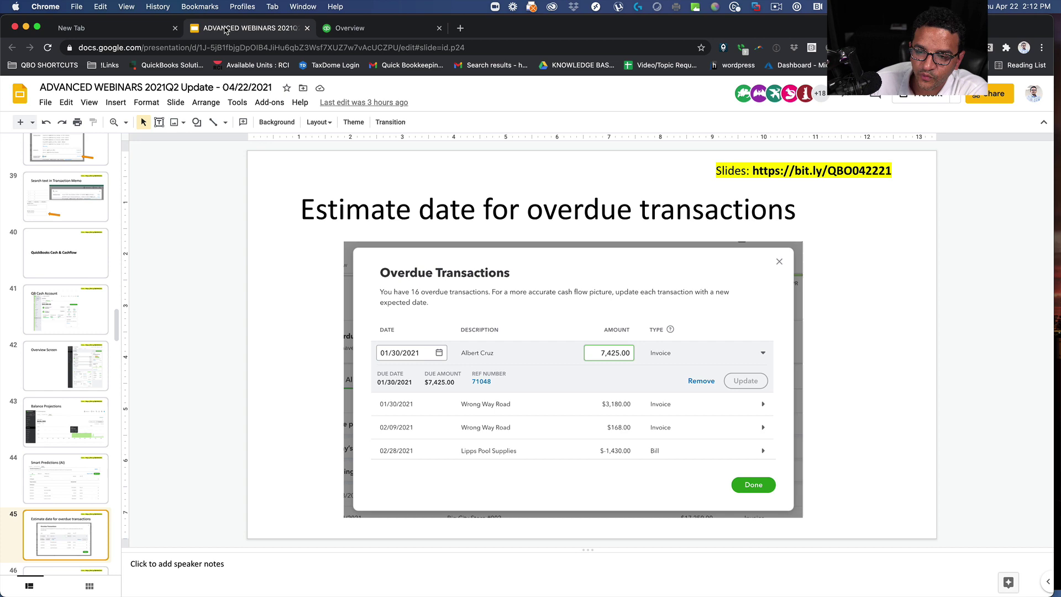